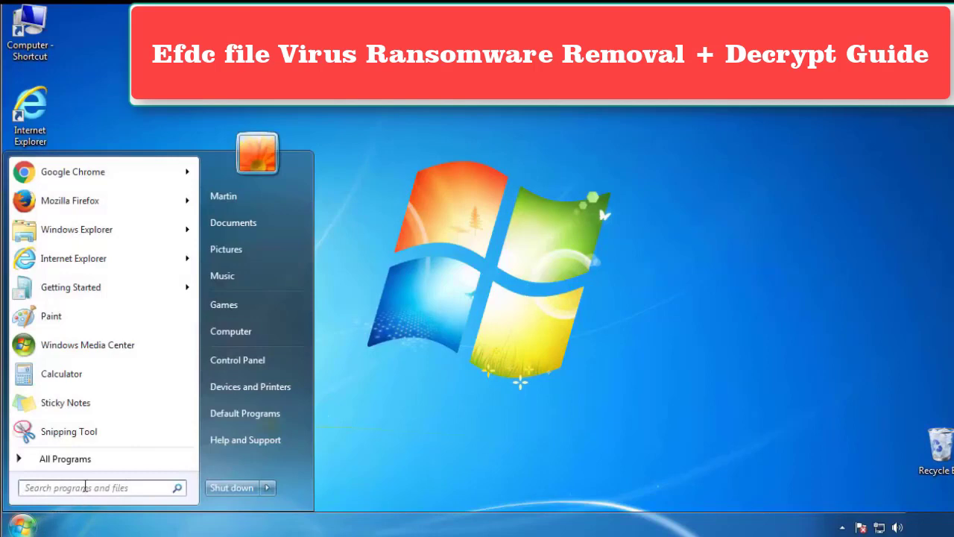
Enable Minimal Safe boot in System Configuration (msconfig), restart the computer, and close the safe mode help window
click(86, 486)
text(msconfig)
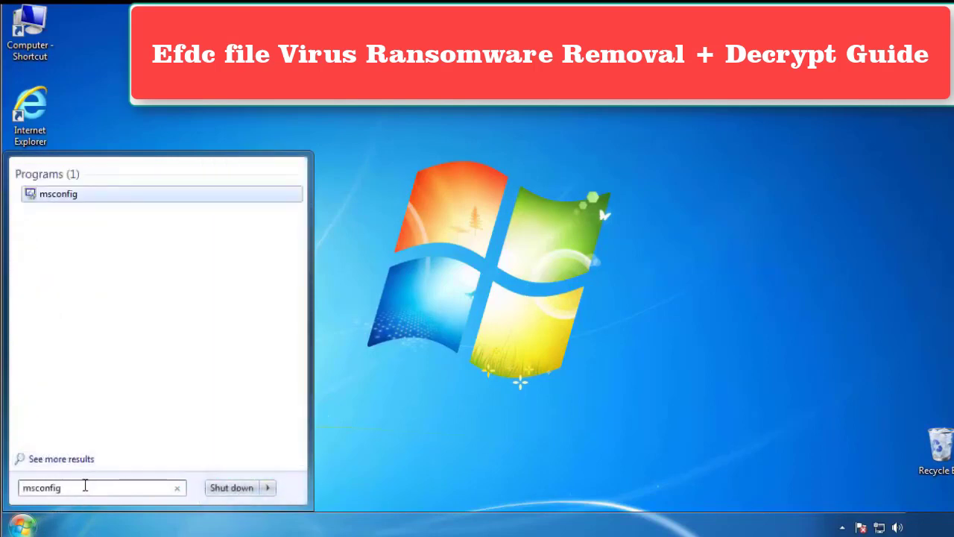
key(Return)
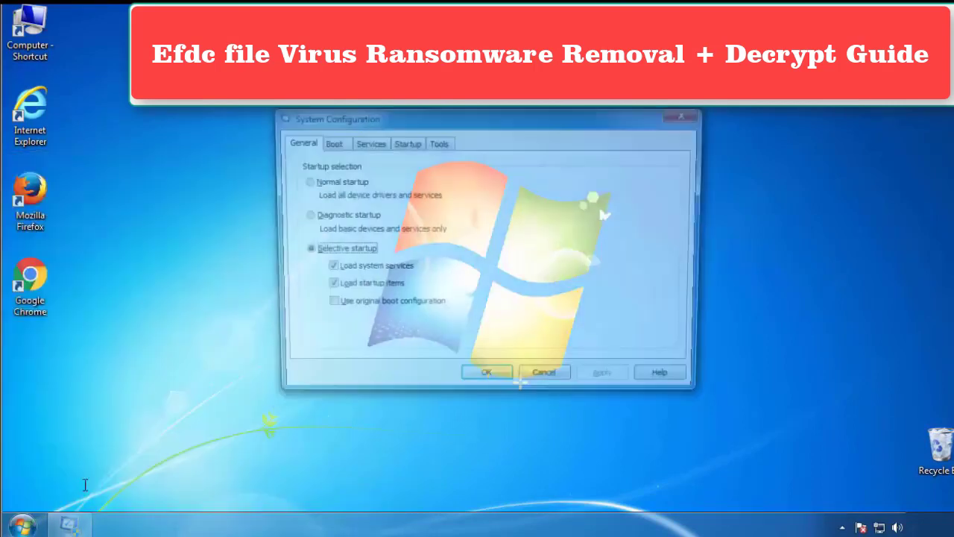
click(329, 145)
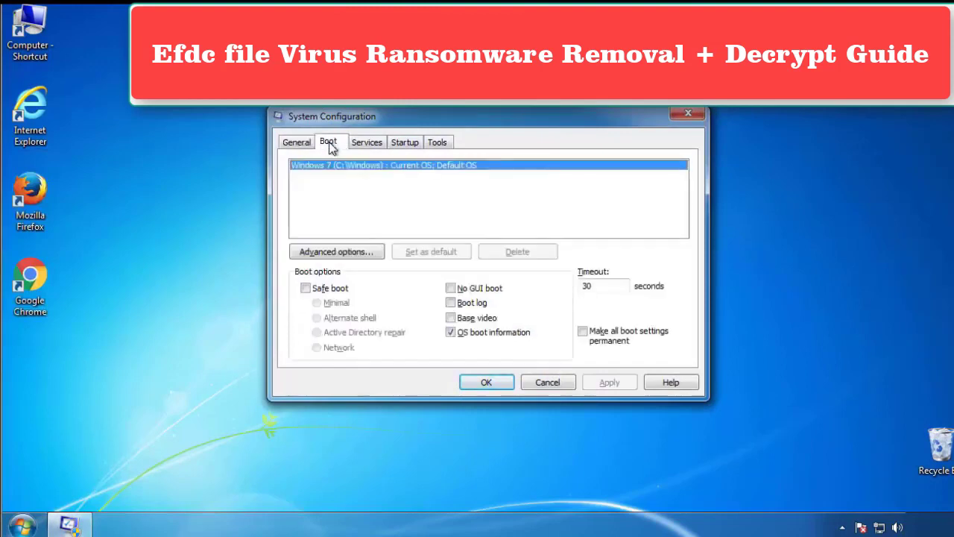
click(305, 288)
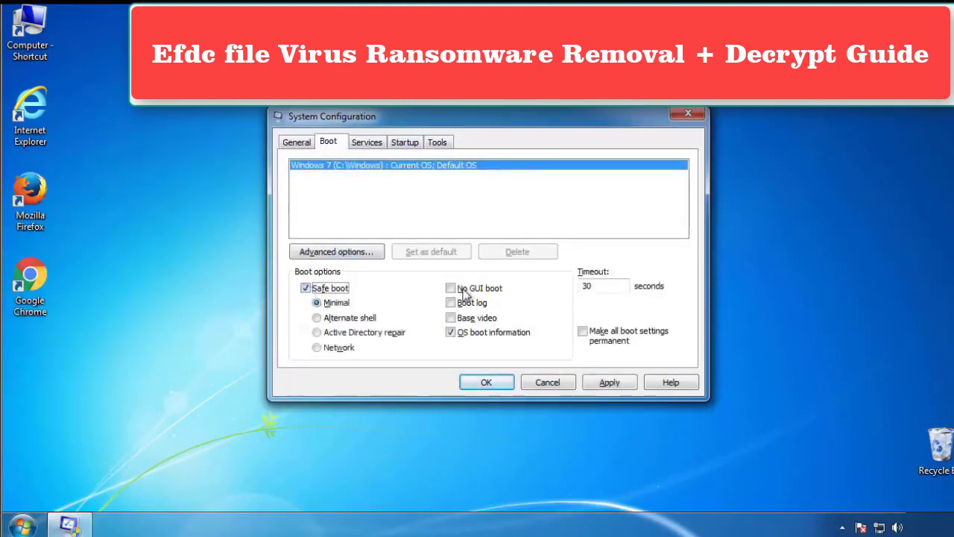
click(492, 384)
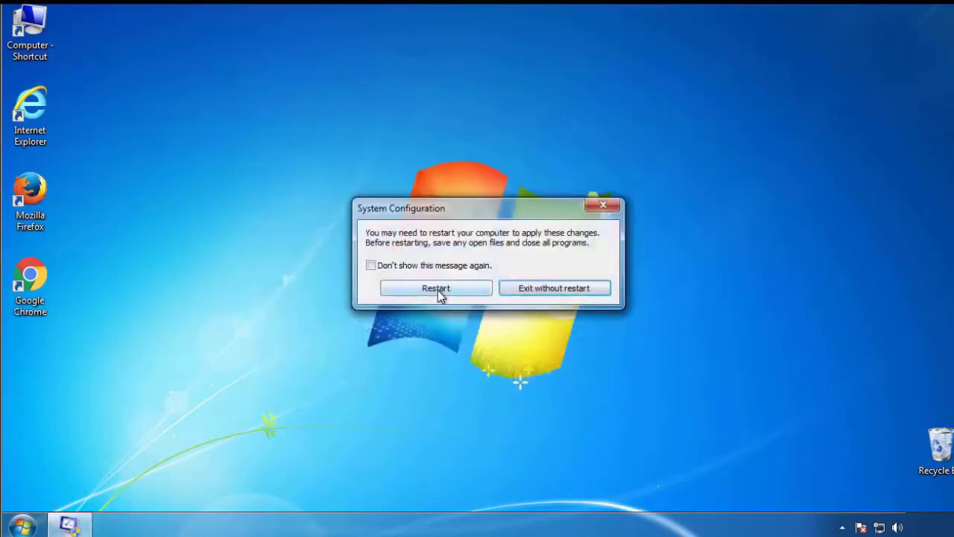
click(439, 293)
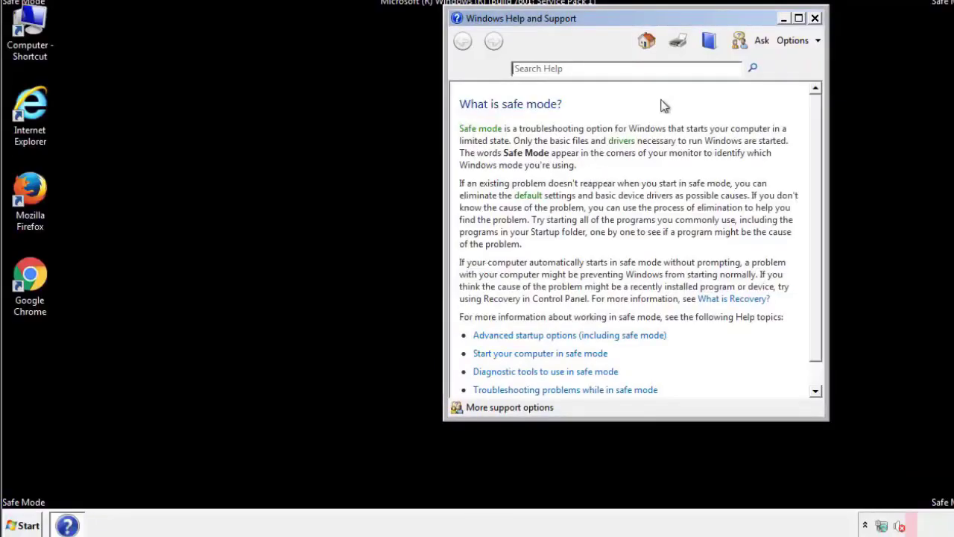
click(815, 18)
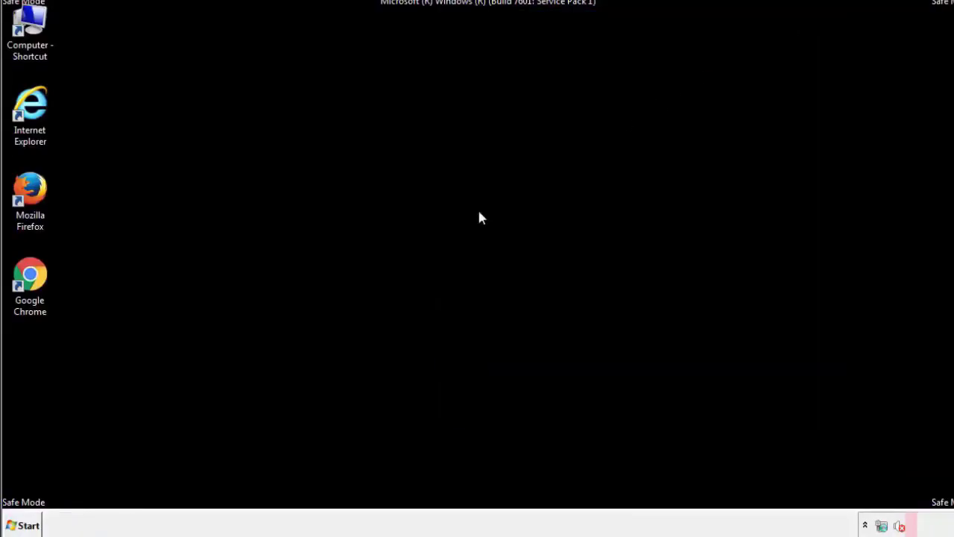
In Control Panel's Folder Options, keep "Show hidden files, folders, and drives" selected, apply the settings, and close Control Panel
click(26, 525)
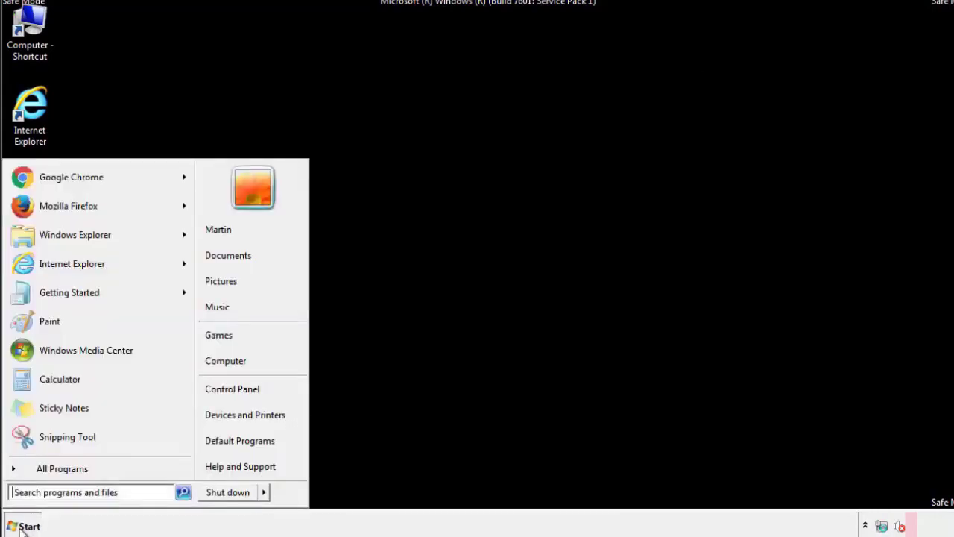
click(241, 388)
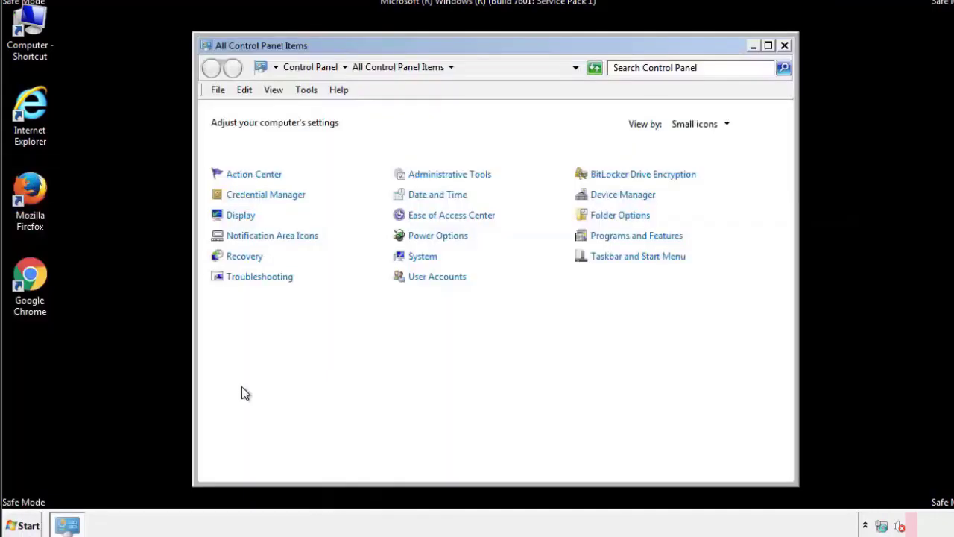
click(623, 216)
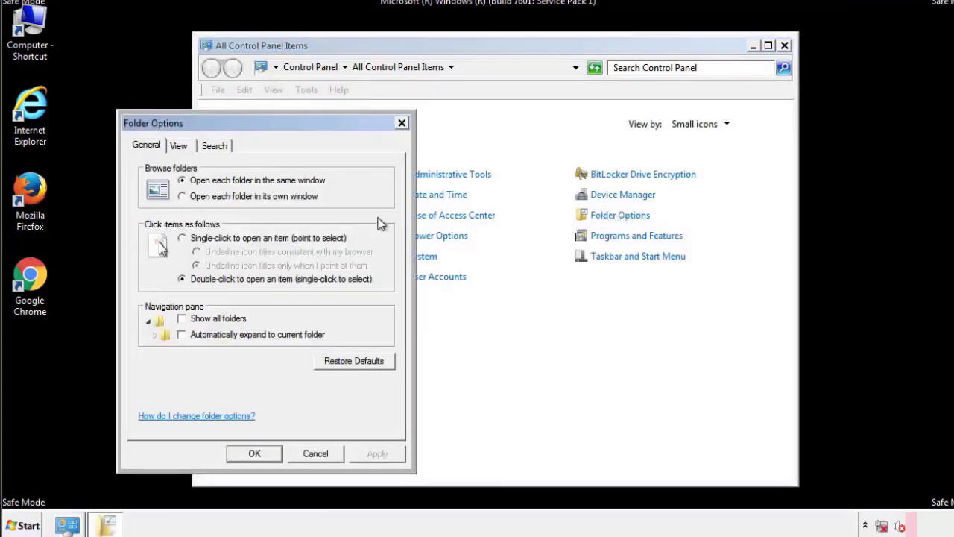
click(180, 147)
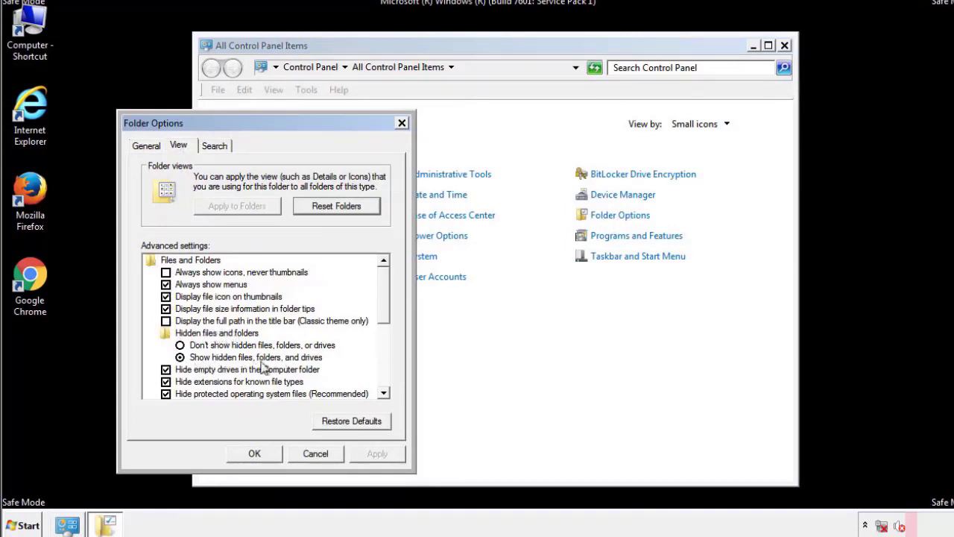
click(261, 453)
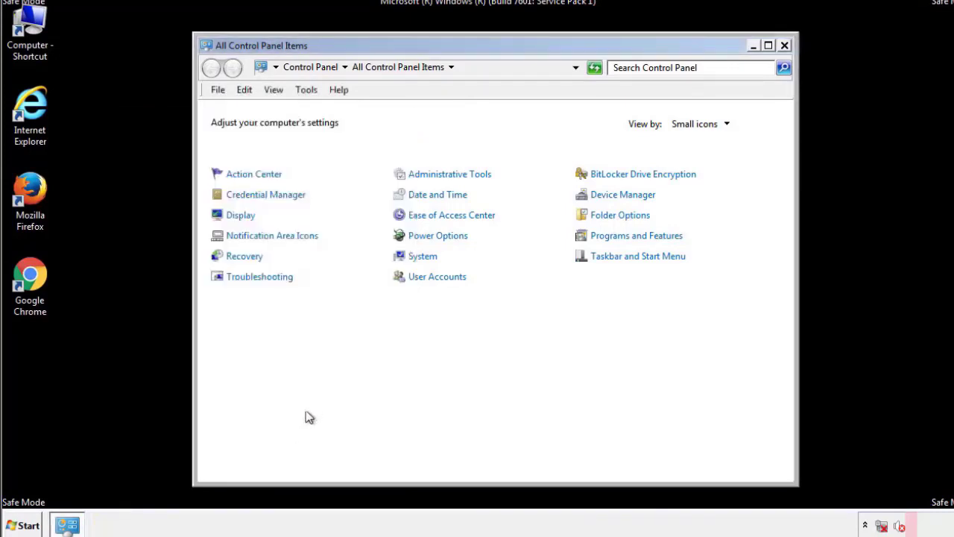
click(785, 45)
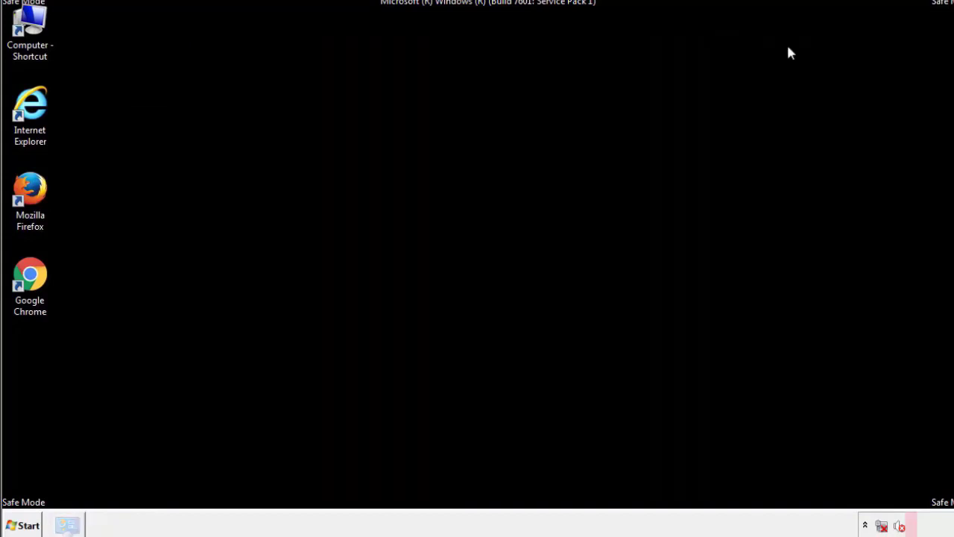
Browse from Computer to the folder C:\Windows\System32\drivers\etc
double_click(32, 26)
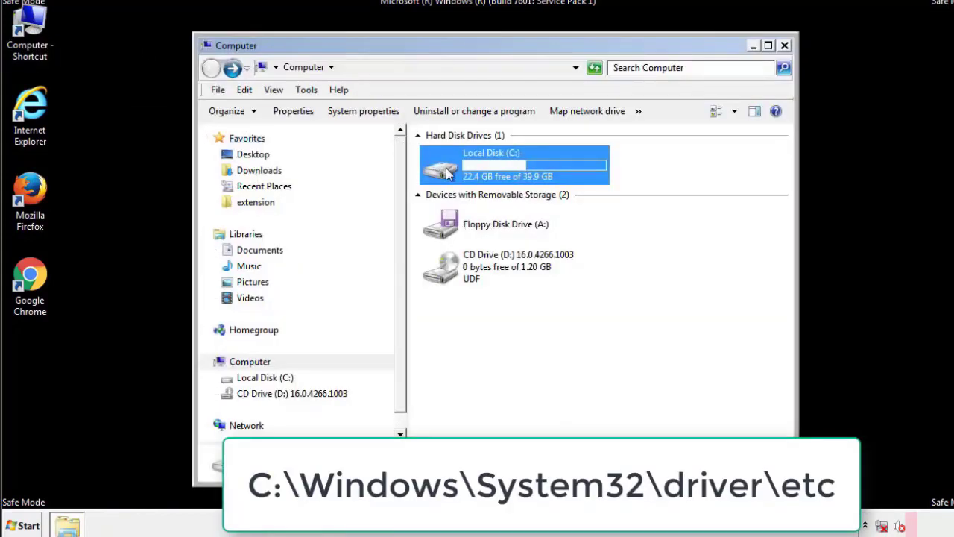
double_click(447, 173)
double_click(446, 273)
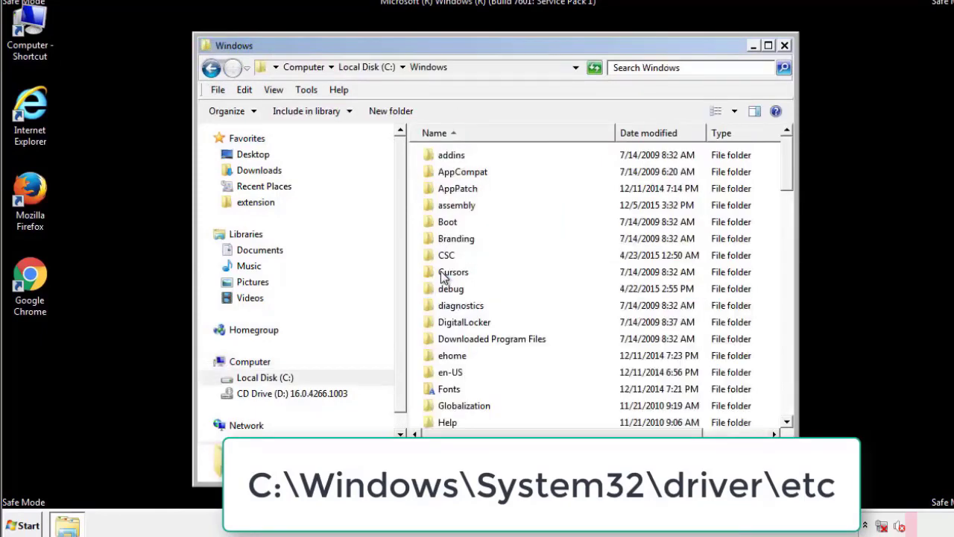
scroll(446, 328, down, 2)
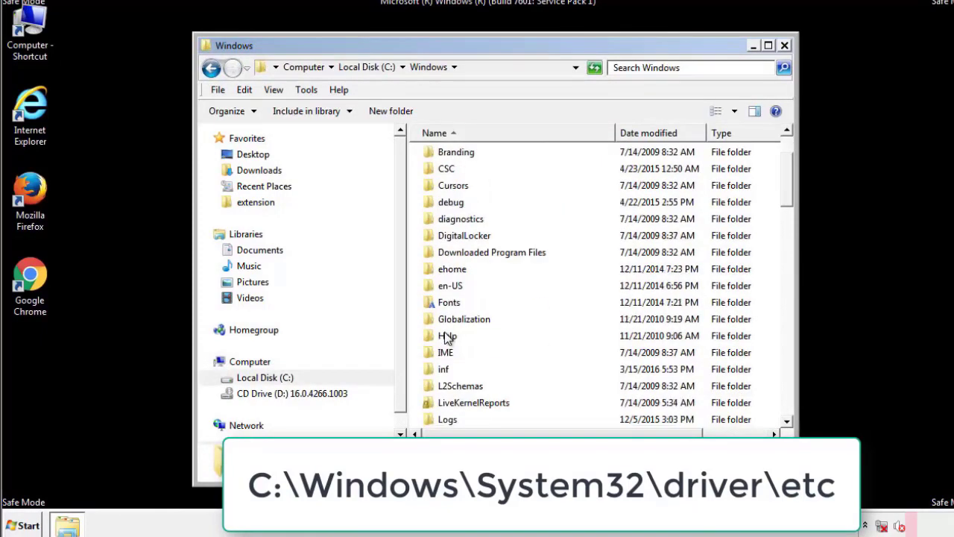
scroll(447, 340, down, 7)
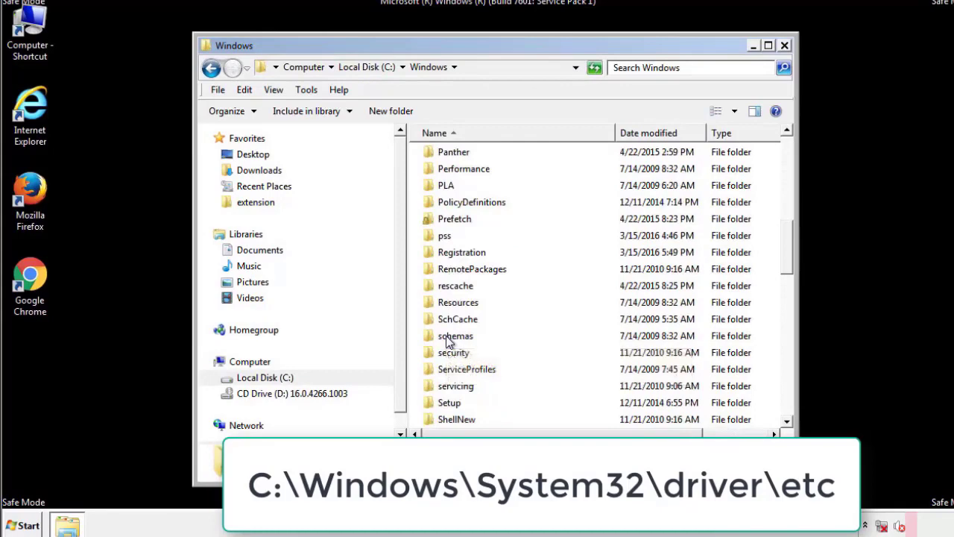
scroll(450, 341, down, 2)
double_click(455, 385)
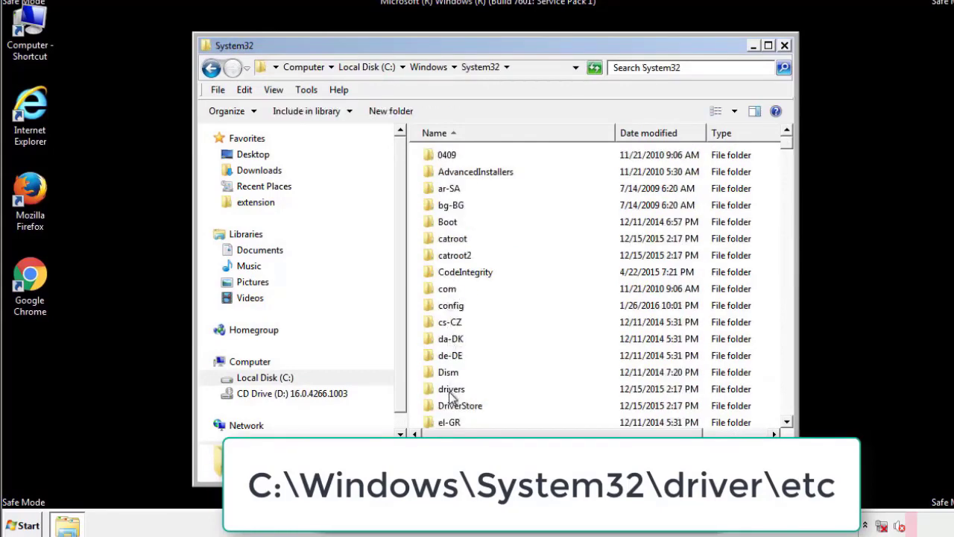
double_click(451, 389)
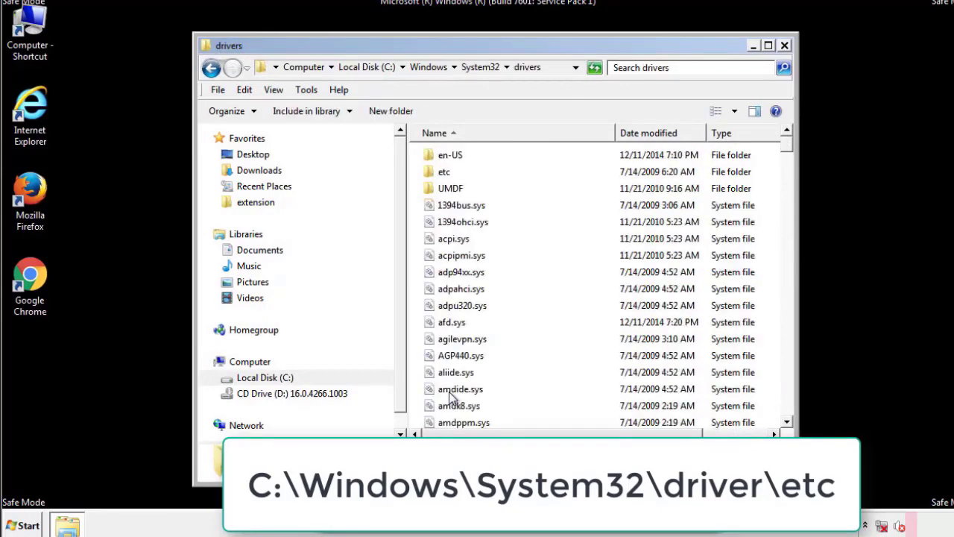
double_click(435, 173)
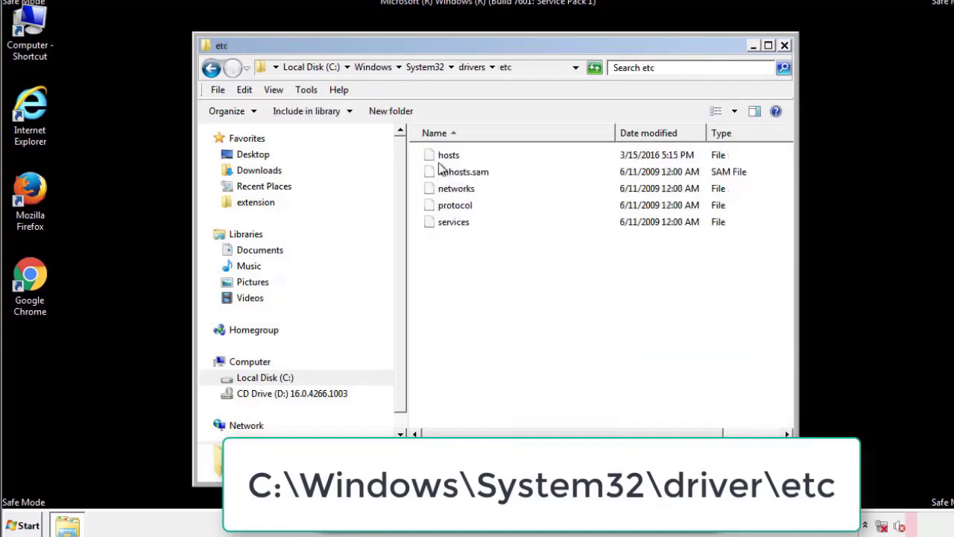
Open the hosts file with Notepad and place its window so the whole text is readable
double_click(440, 157)
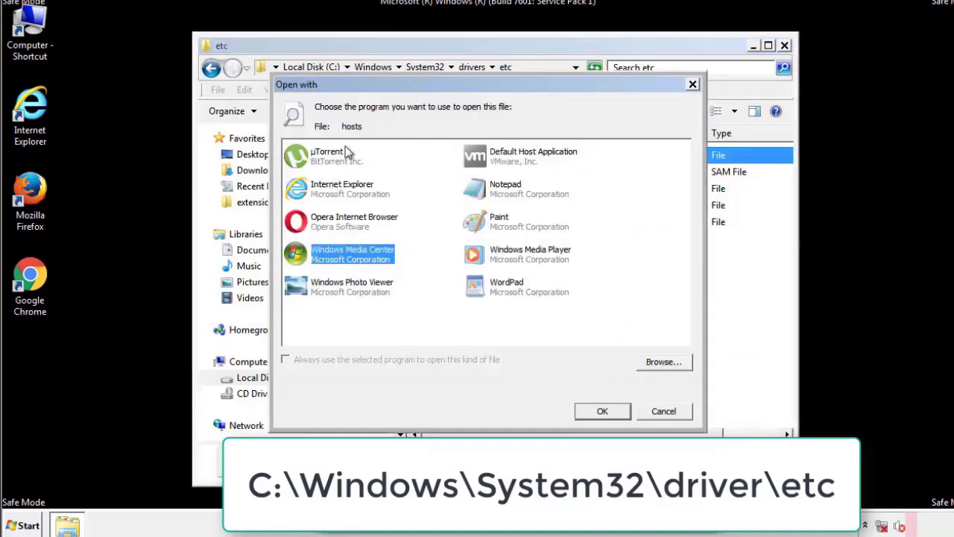
click(492, 194)
click(603, 412)
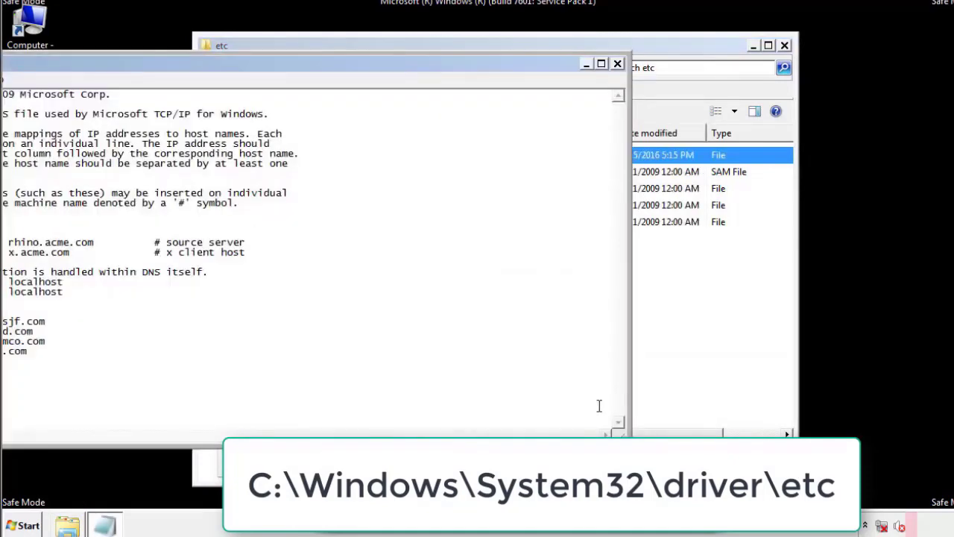
drag(397, 66, 618, 79)
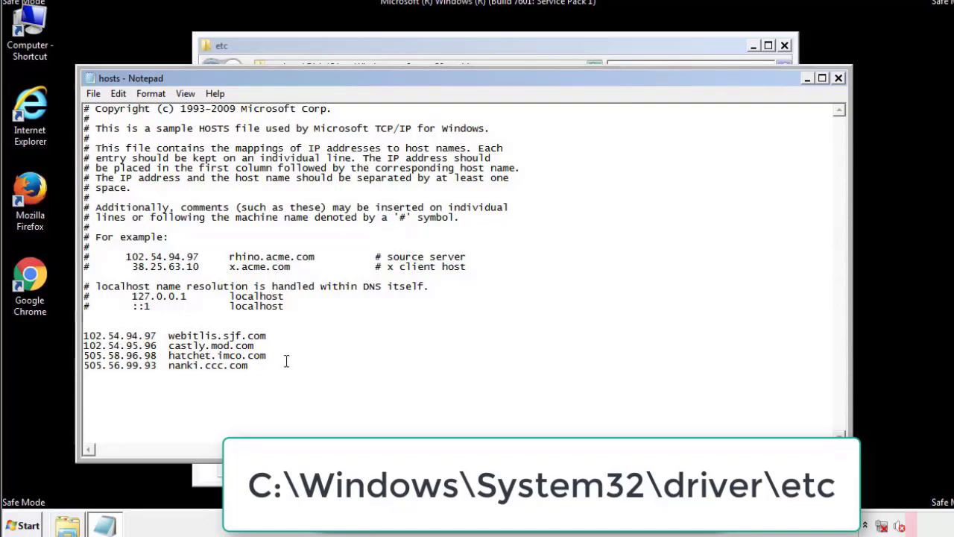
Delete the four IP address entries below the localhost lines, save and close the hosts file, and close the etc folder
drag(273, 366, 83, 336)
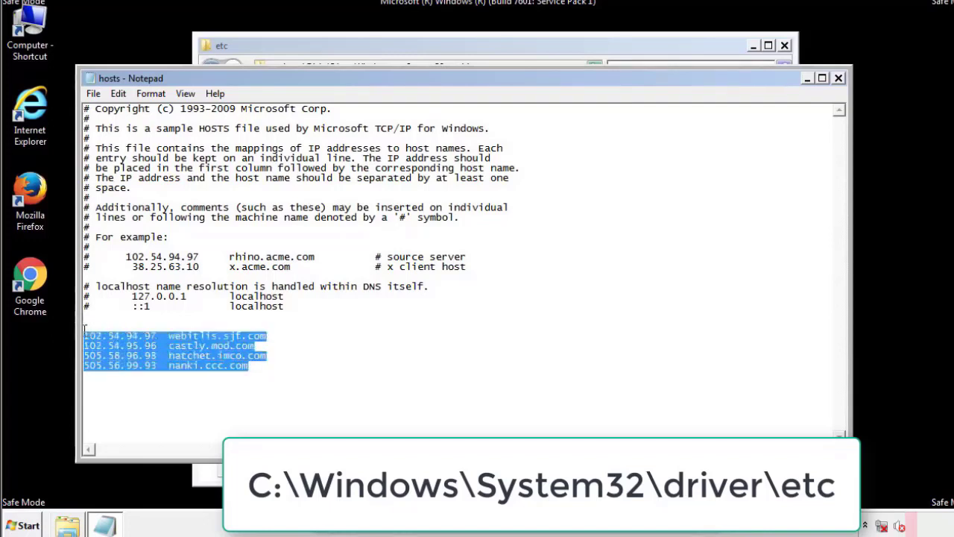
key(Delete)
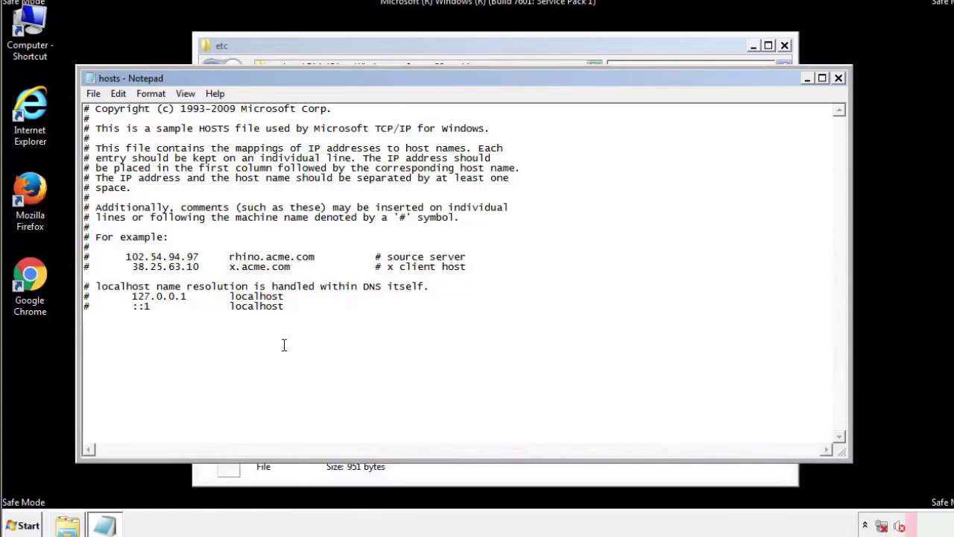
click(838, 78)
click(427, 270)
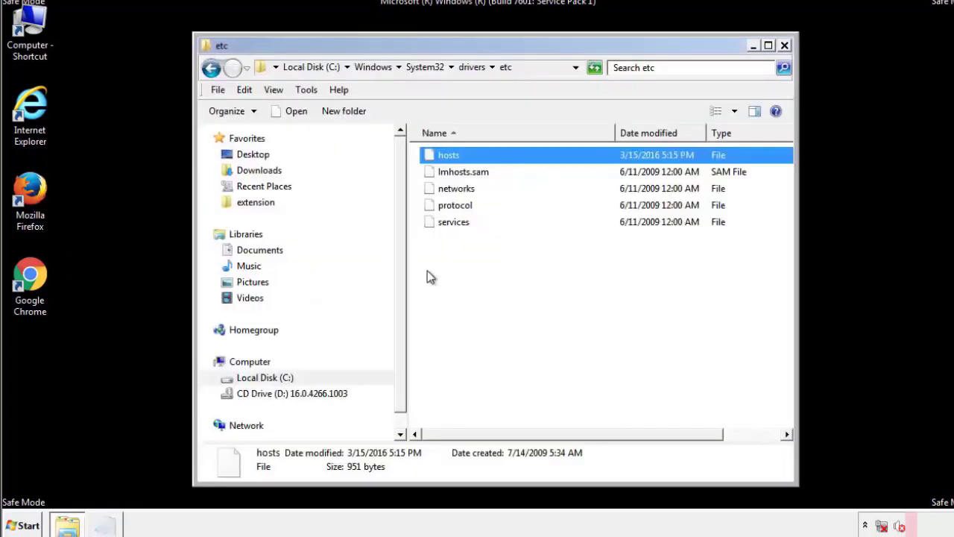
click(784, 47)
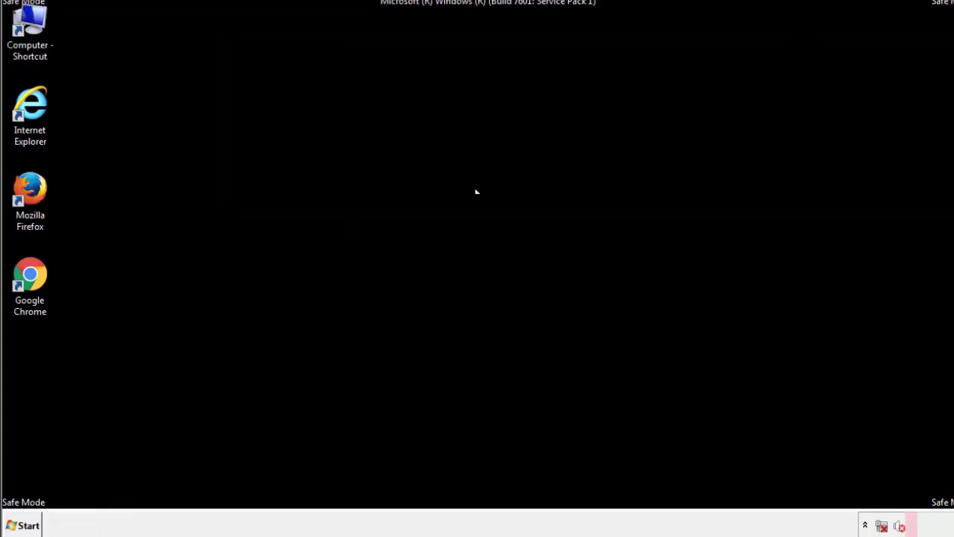
Open the Startup program folder in its own Explorer window
click(22, 526)
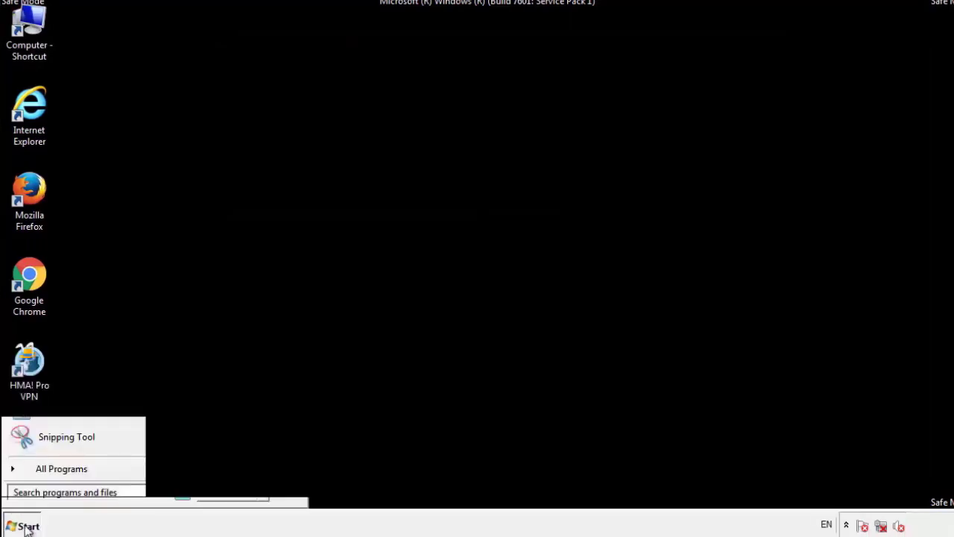
click(43, 475)
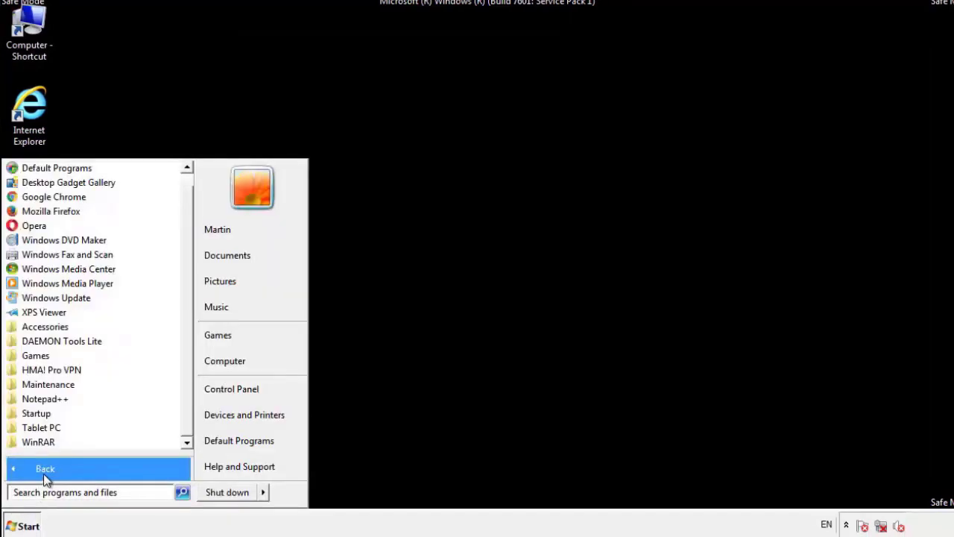
right_click(37, 412)
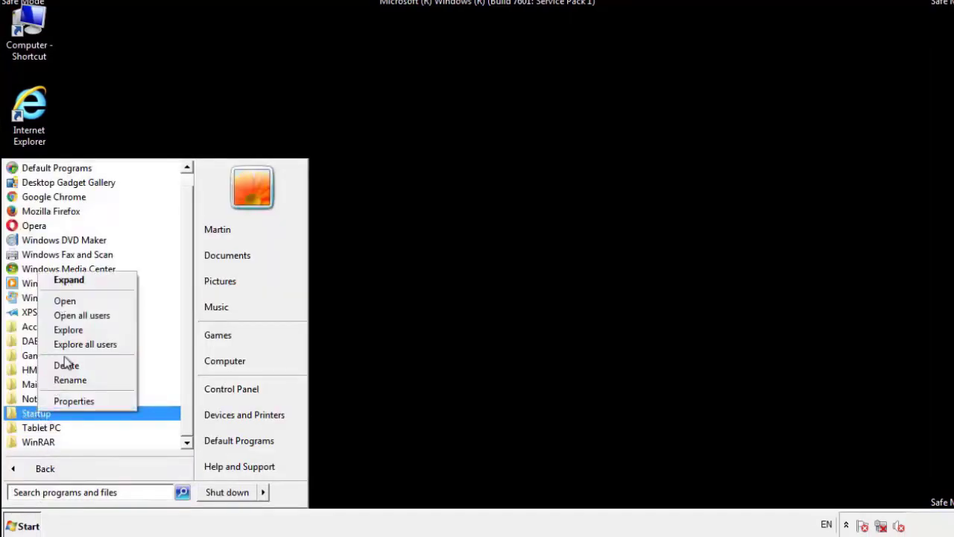
click(71, 301)
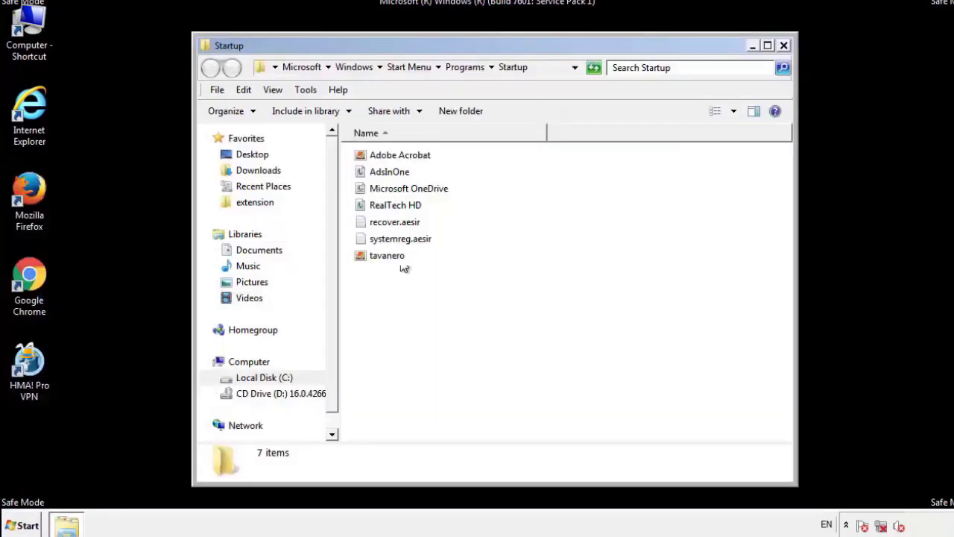
Delete AdsInOne, recover.aesir, systemreg.aesir and tavanero from the Startup folder, confirm their removal and close the folder
click(396, 173)
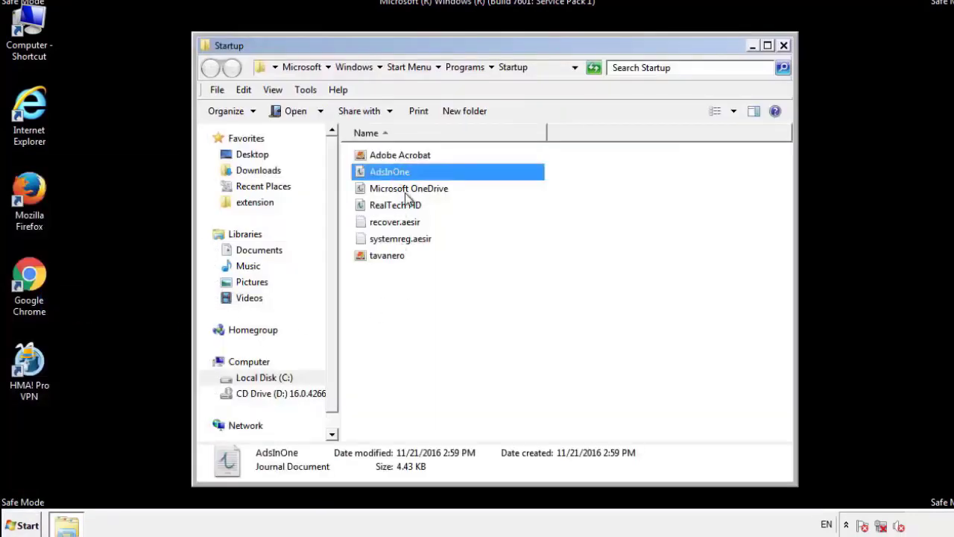
ctrl+click(395, 222)
ctrl+click(403, 239)
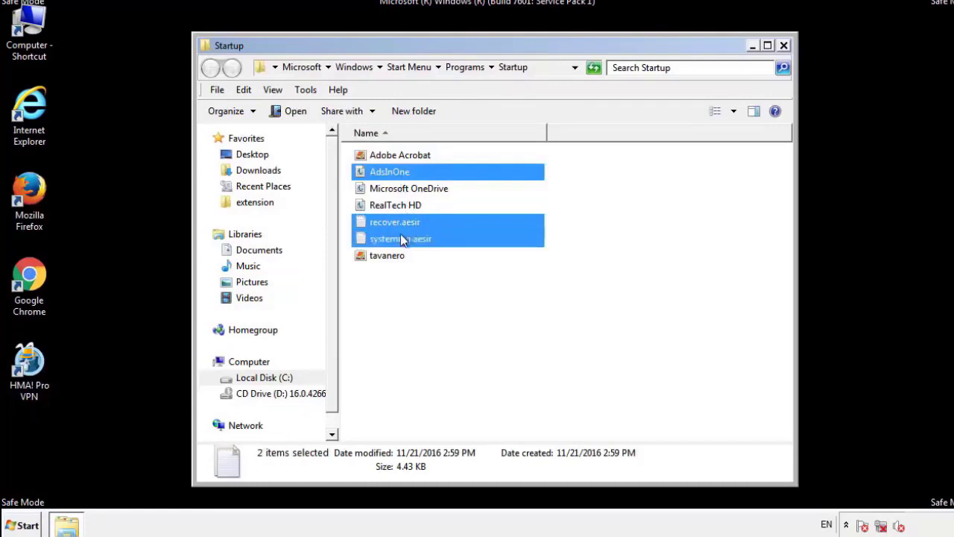
ctrl+click(391, 256)
right_click(390, 258)
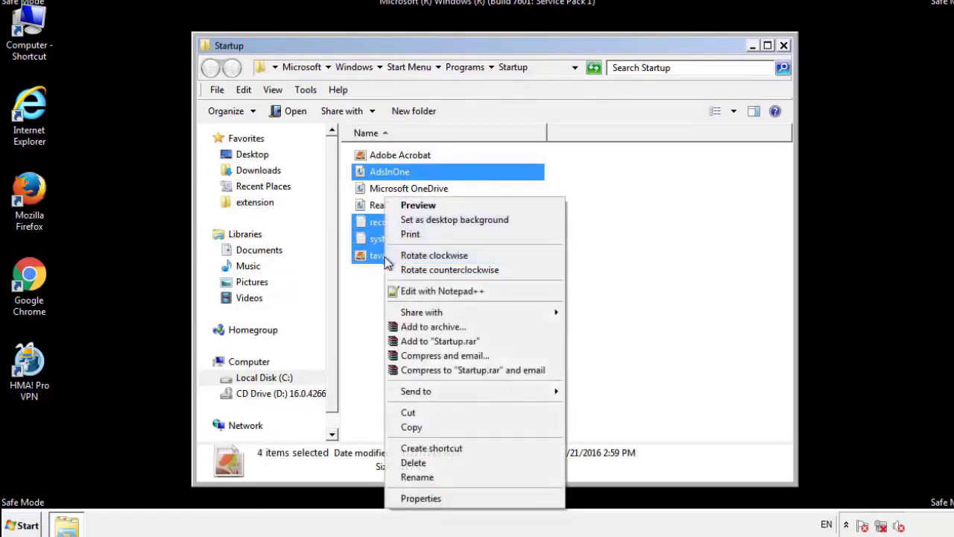
click(412, 462)
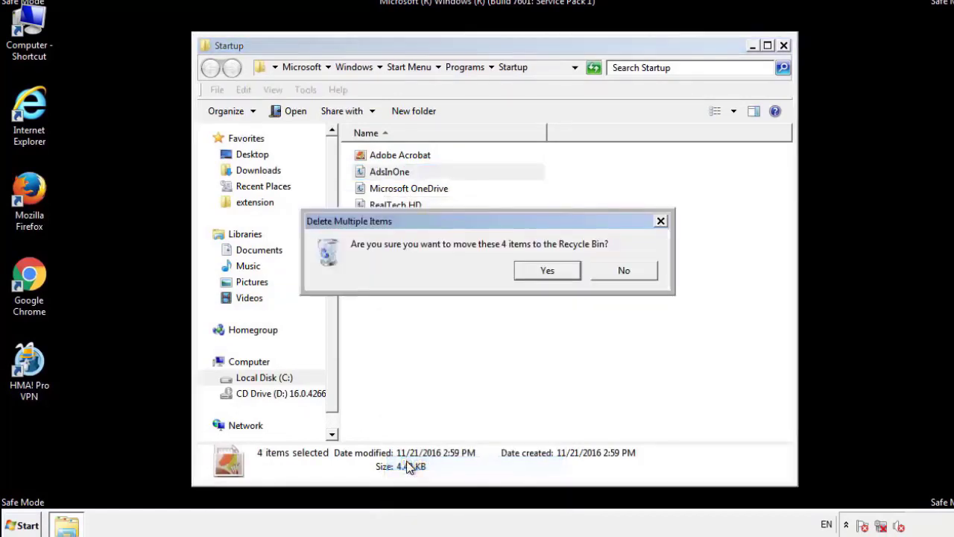
click(541, 272)
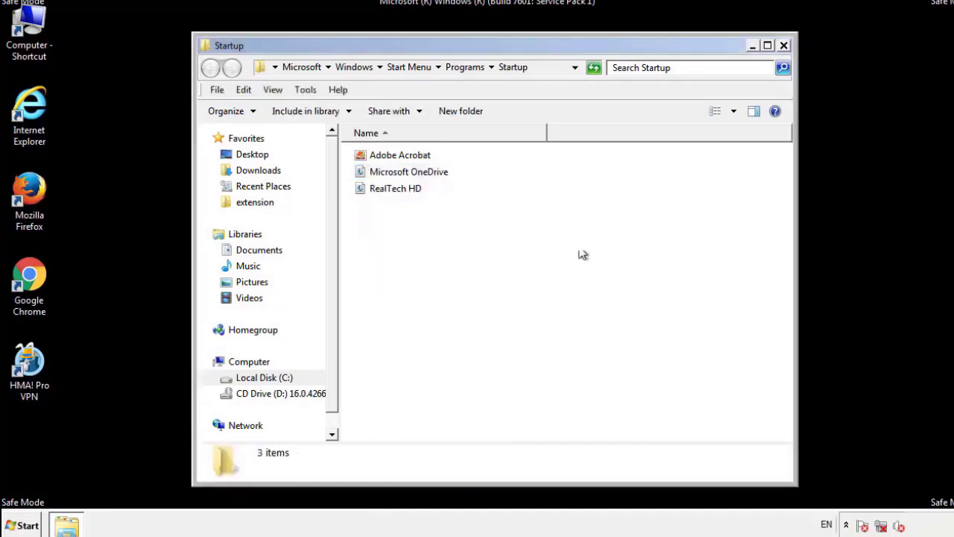
click(784, 47)
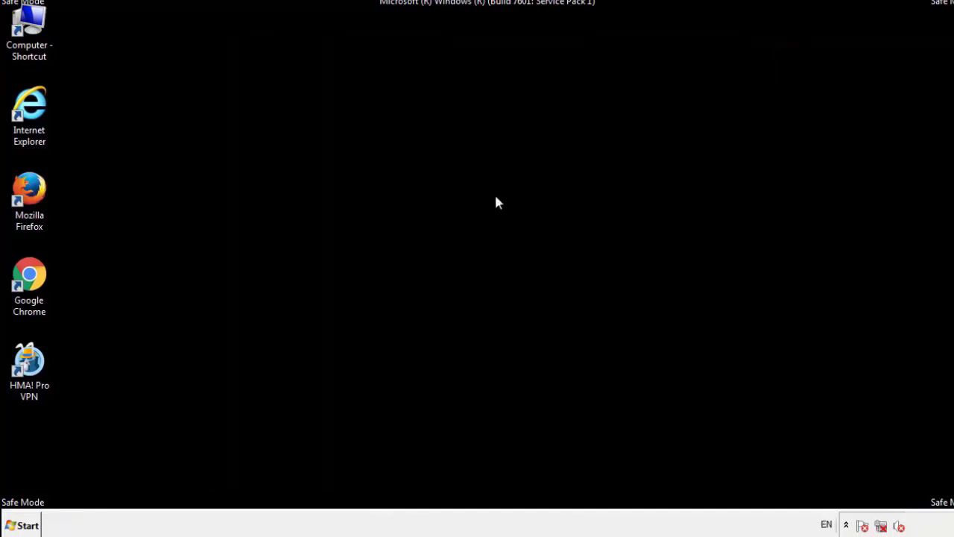
Search the Start menu for regedit and launch the Registry Editor
click(23, 527)
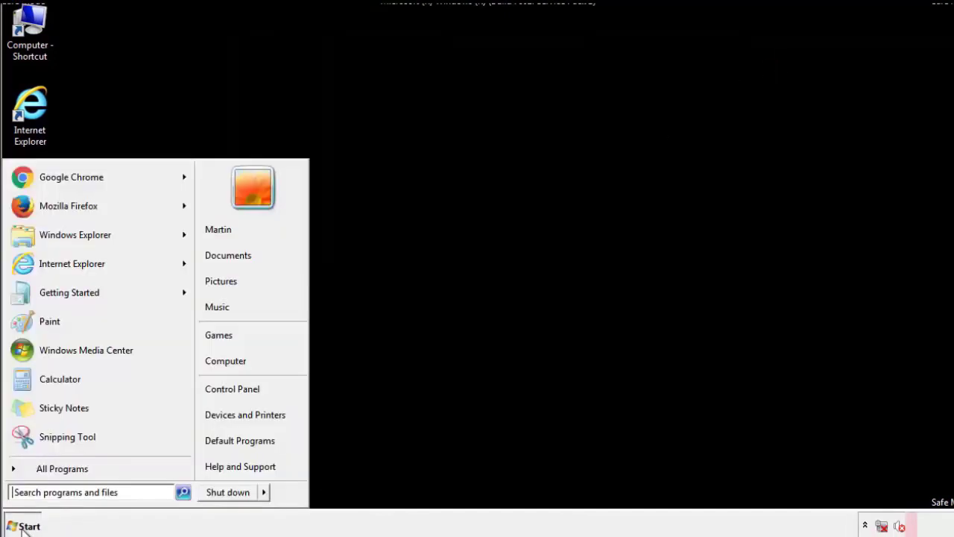
click(67, 495)
text(reged)
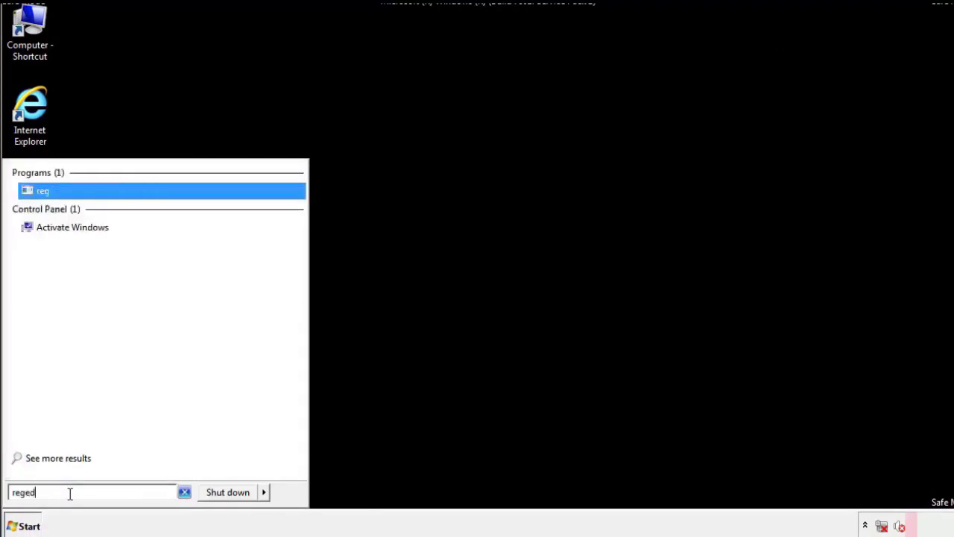
text(it)
key(Return)
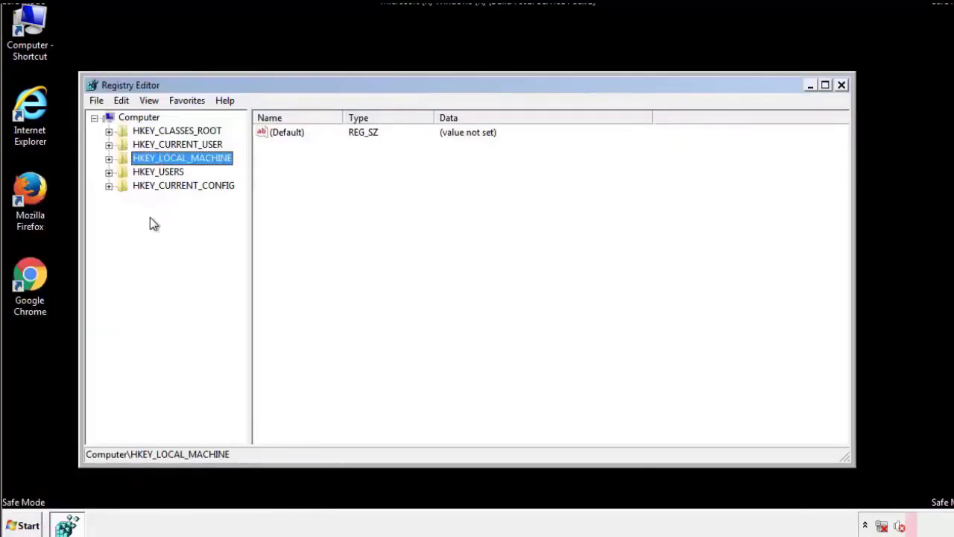
Navigate the registry tree to HKEY_LOCAL_MACHINE\SOFTWARE\Microsoft\Windows\CurrentVersion and open its Run key
click(109, 158)
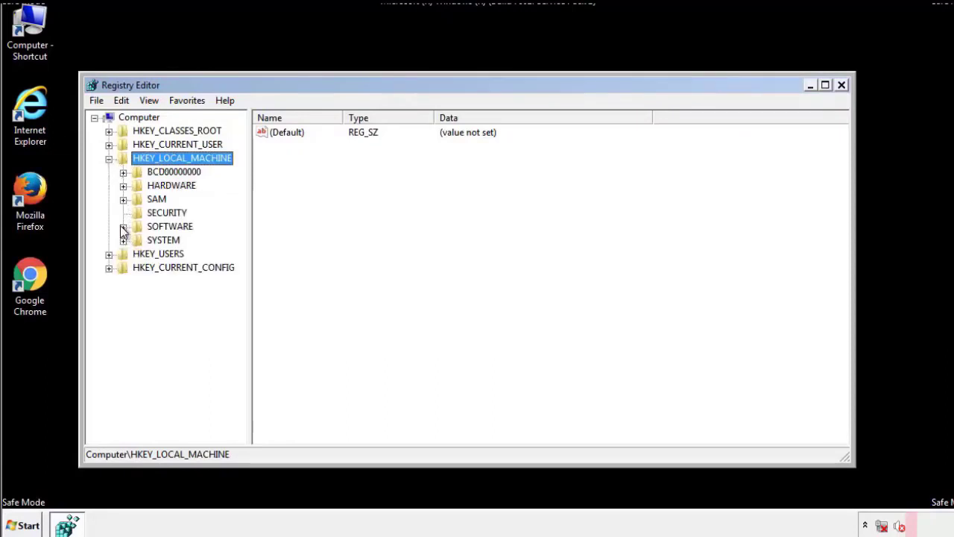
click(123, 225)
scroll(242, 231, down, 1)
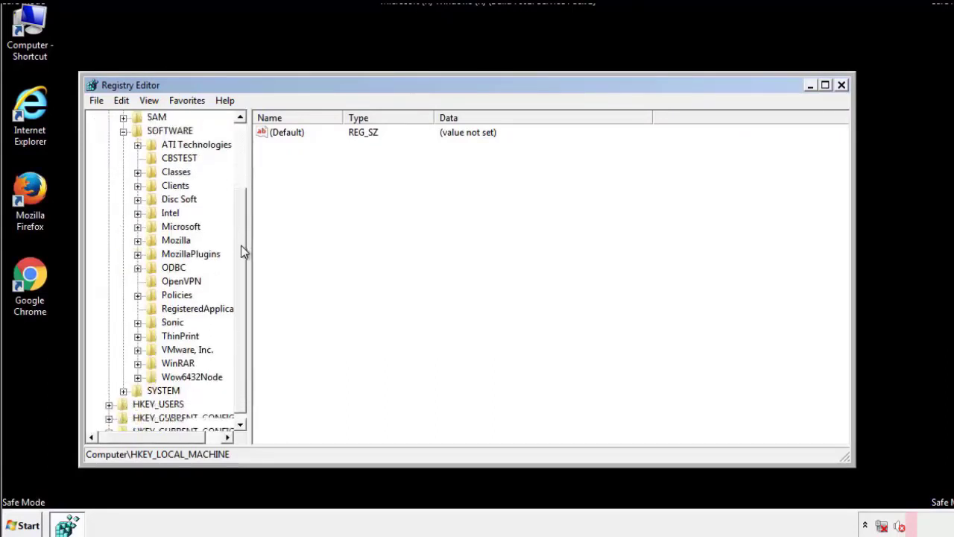
click(138, 228)
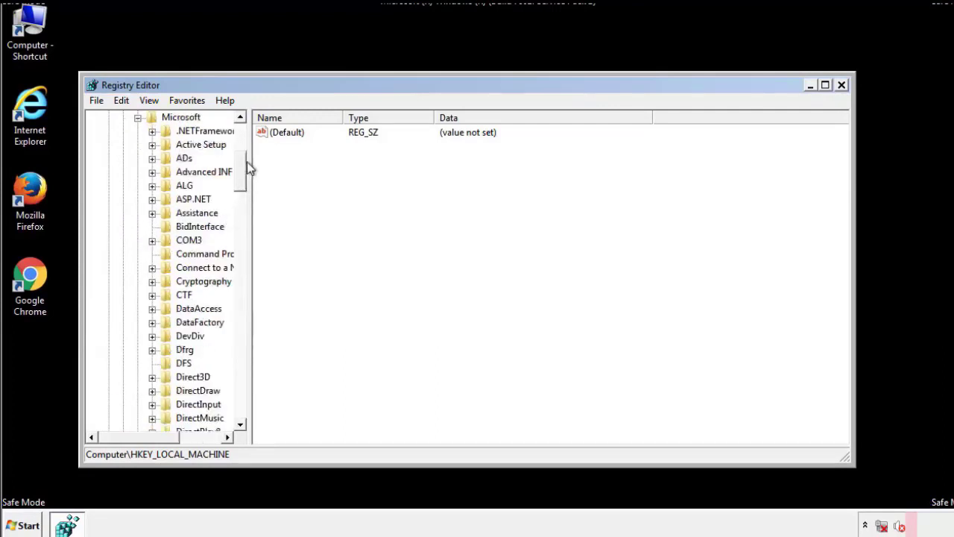
drag(239, 181, 240, 386)
click(152, 227)
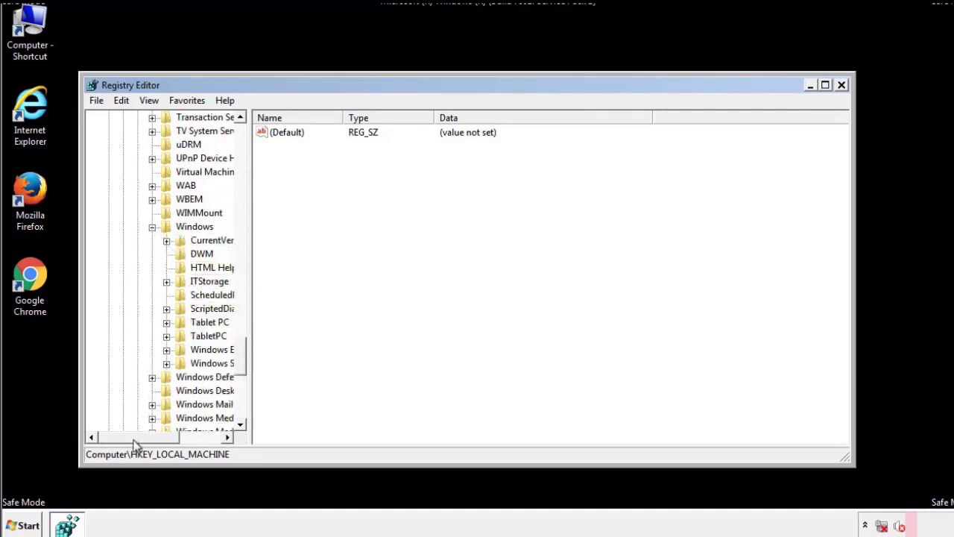
drag(135, 439, 153, 444)
click(127, 240)
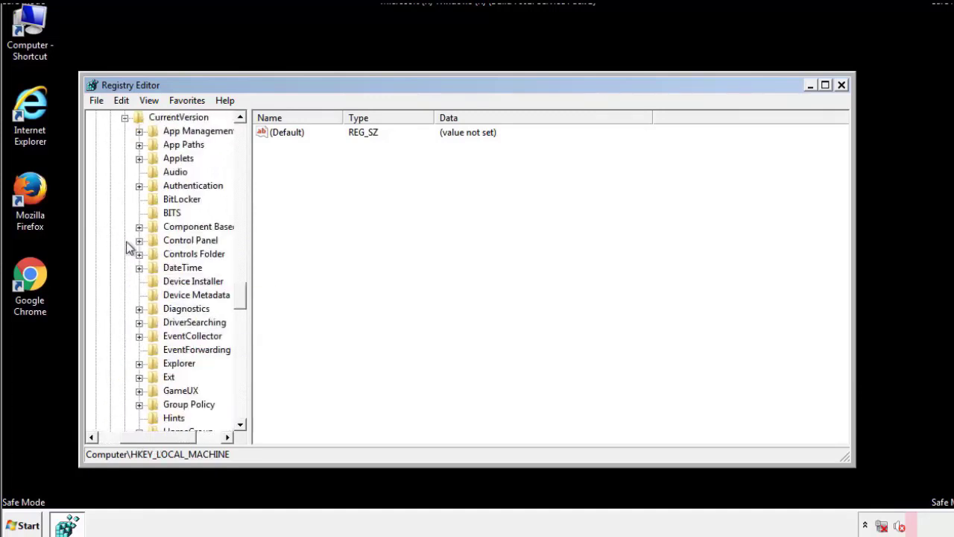
drag(245, 298, 243, 341)
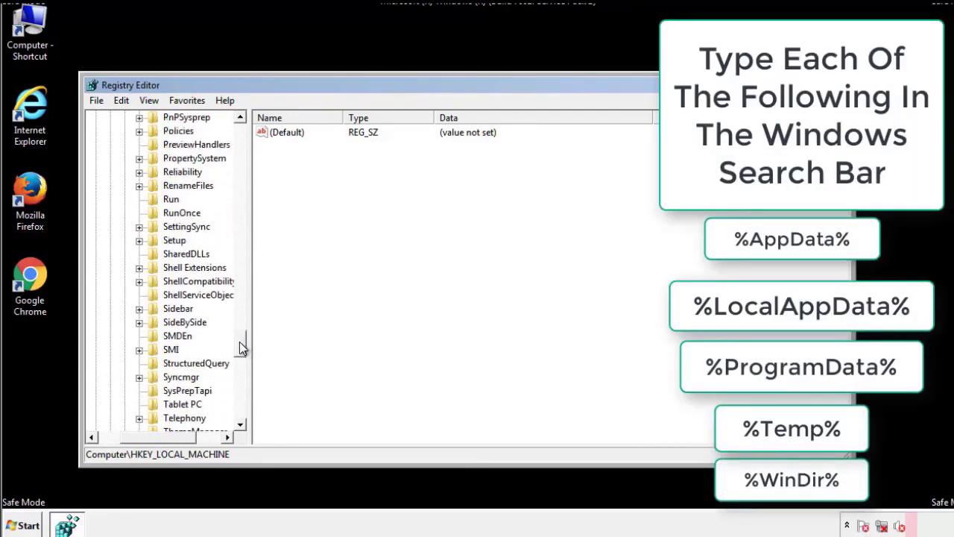
click(159, 201)
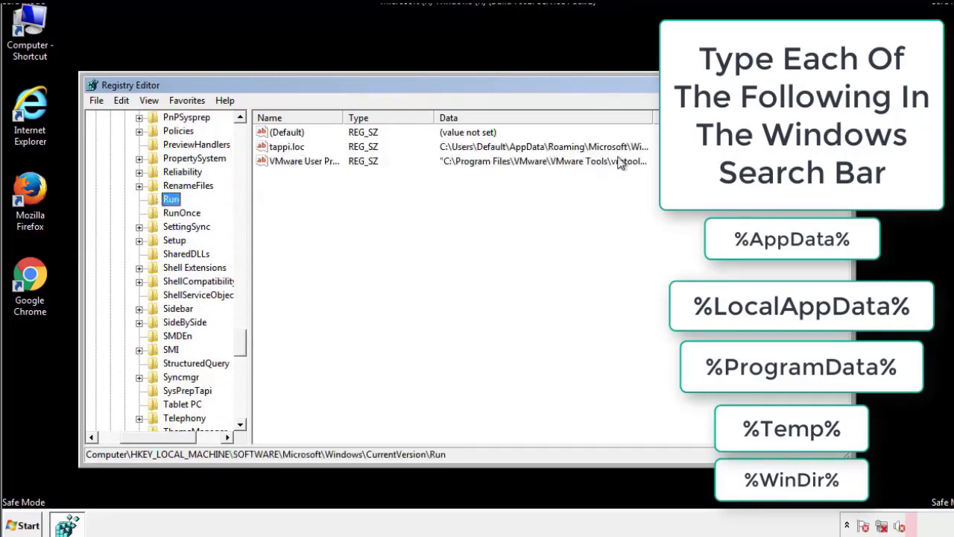
Permanently delete the tappi.loc value from the HKEY_LOCAL_MACHINE Run key
click(288, 153)
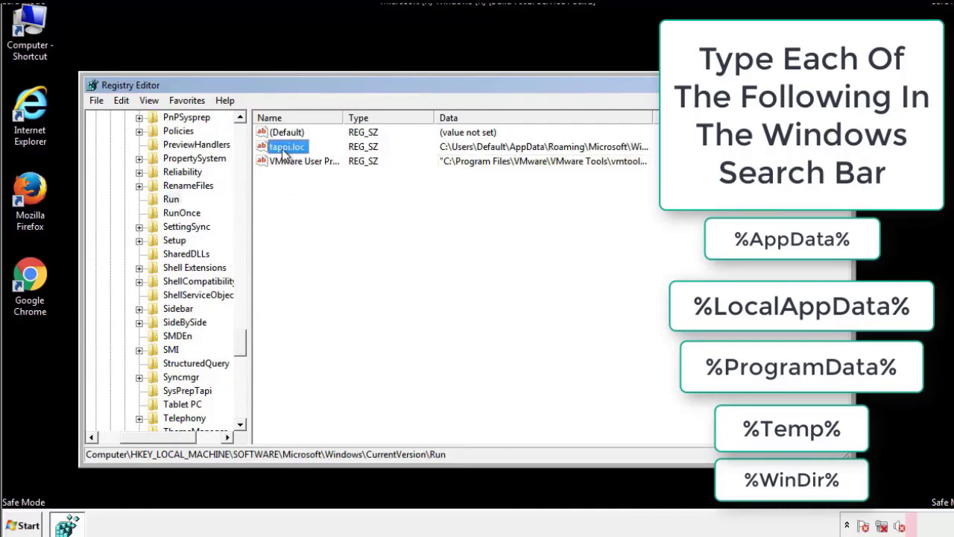
right_click(282, 148)
click(305, 194)
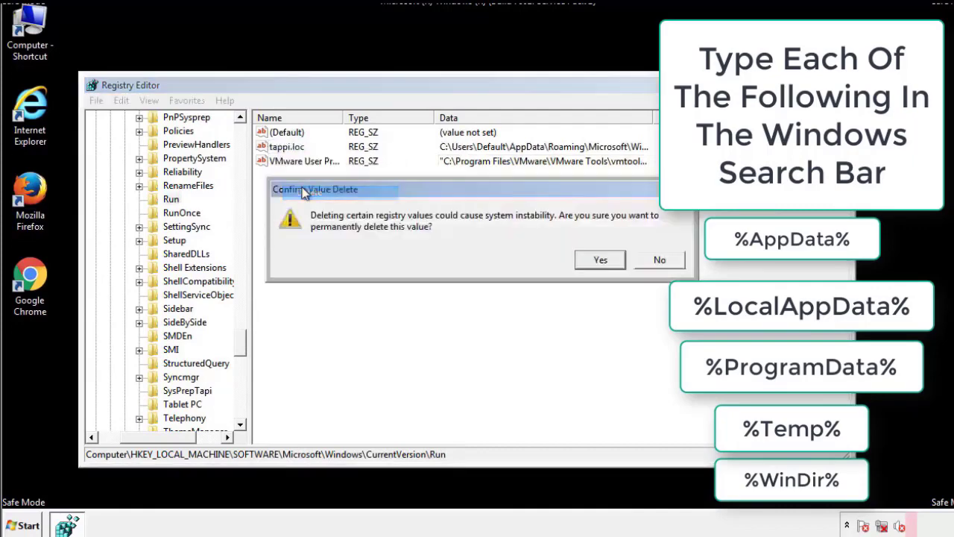
click(579, 259)
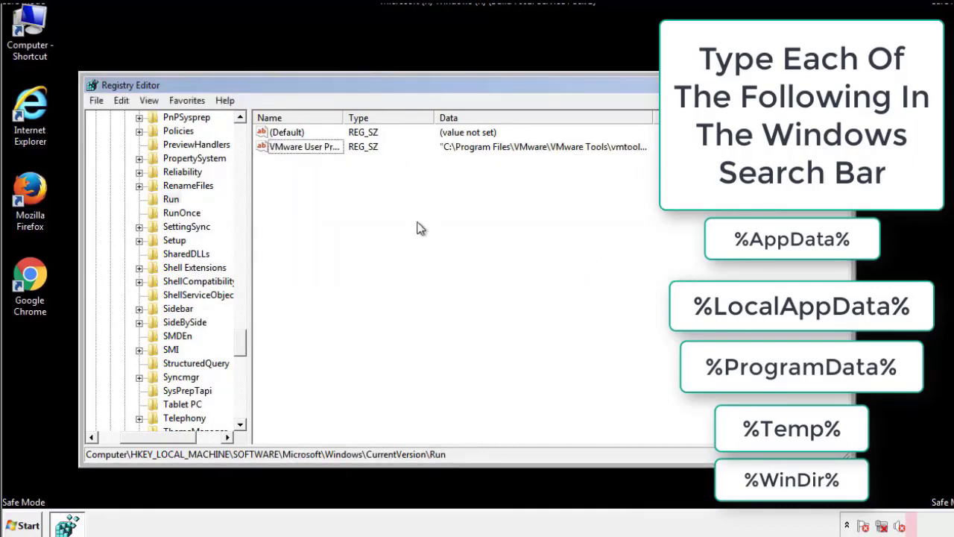
Collapse the HKEY_LOCAL_MACHINE branch and expand HKEY_CURRENT_USER in the registry tree
drag(240, 340, 120, 445)
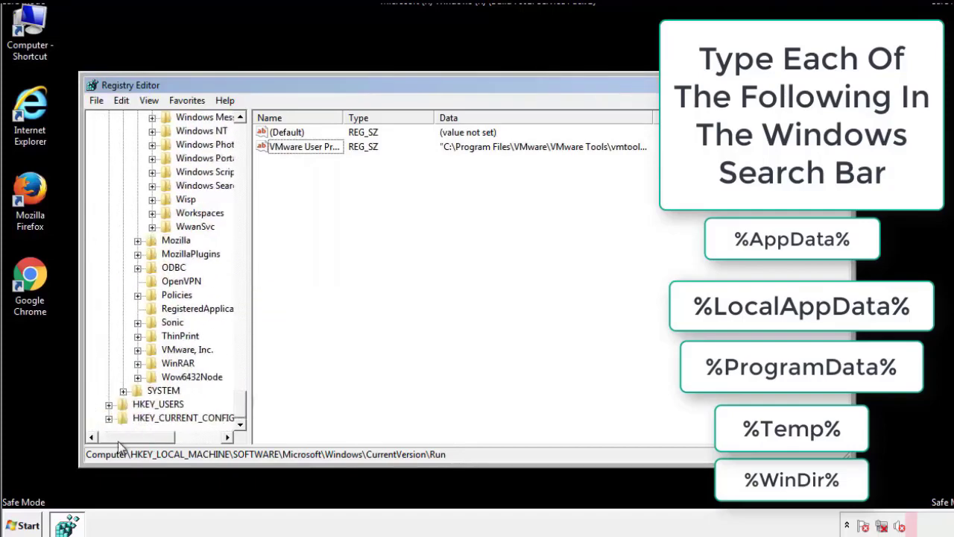
drag(241, 410, 250, 145)
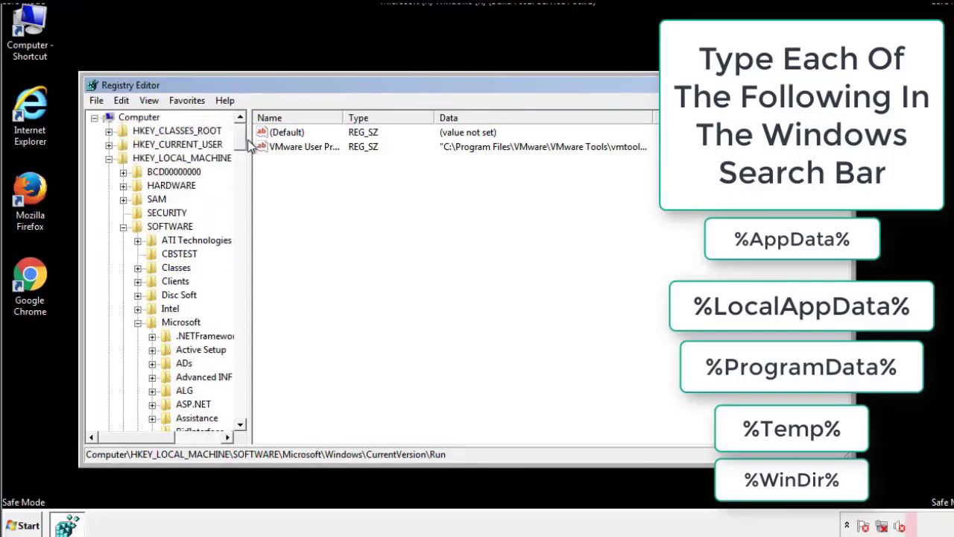
click(109, 158)
click(108, 144)
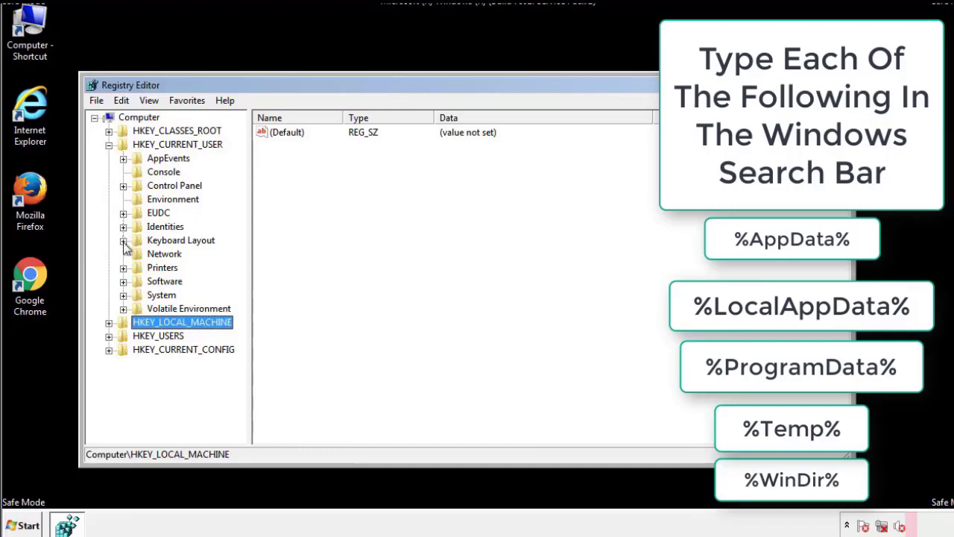
Open the Run key under HKEY_CURRENT_USER\Software\Microsoft\Windows\CurrentVersion and check its values for suspicious entries
click(124, 282)
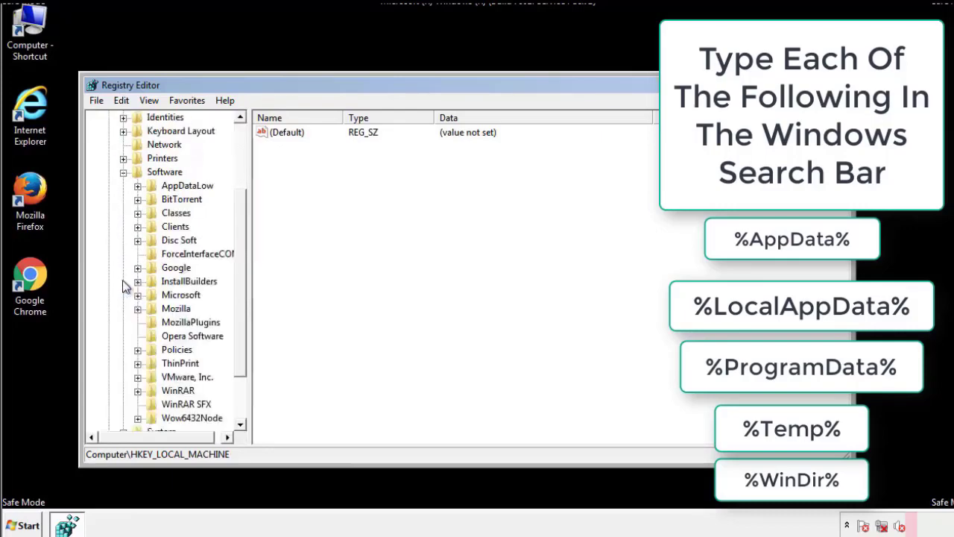
drag(240, 273, 240, 287)
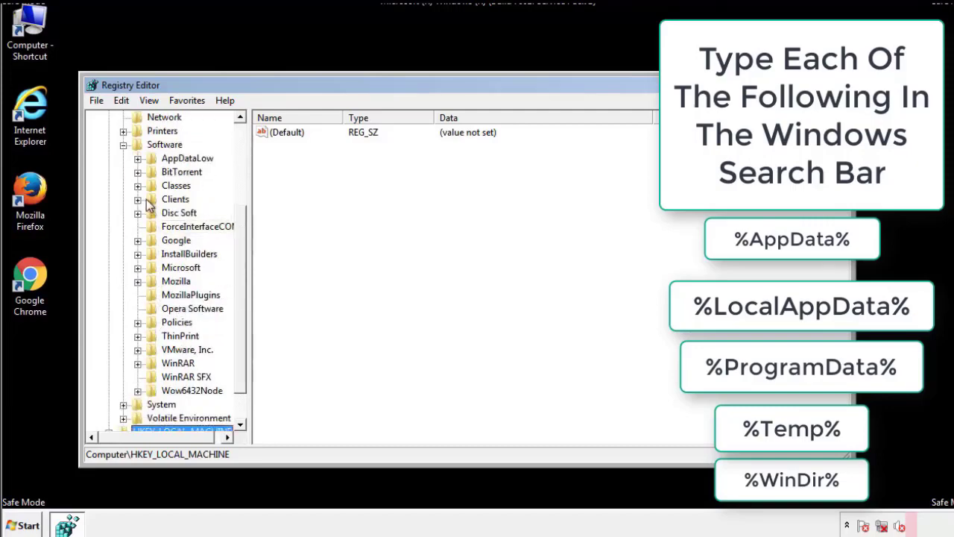
click(138, 268)
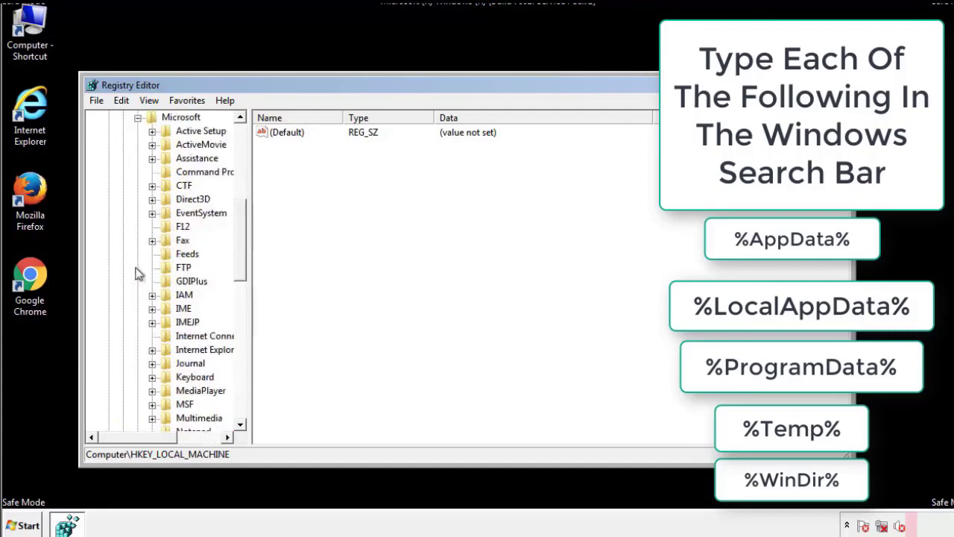
drag(238, 220, 239, 320)
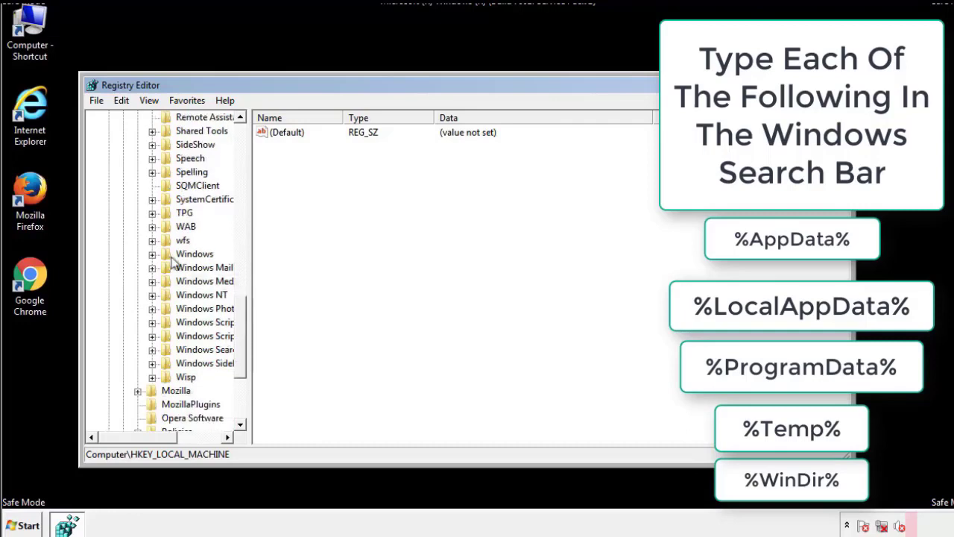
click(153, 255)
click(166, 268)
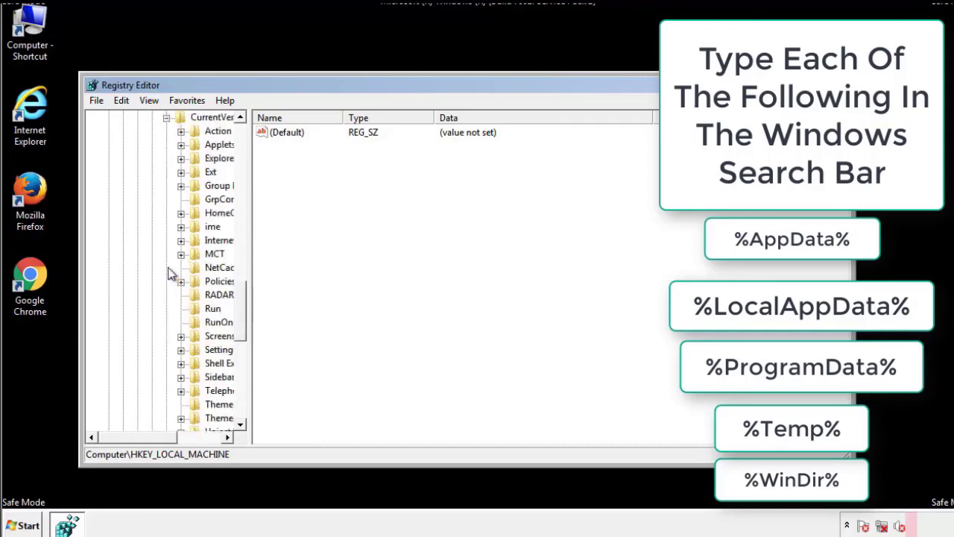
drag(147, 441, 170, 440)
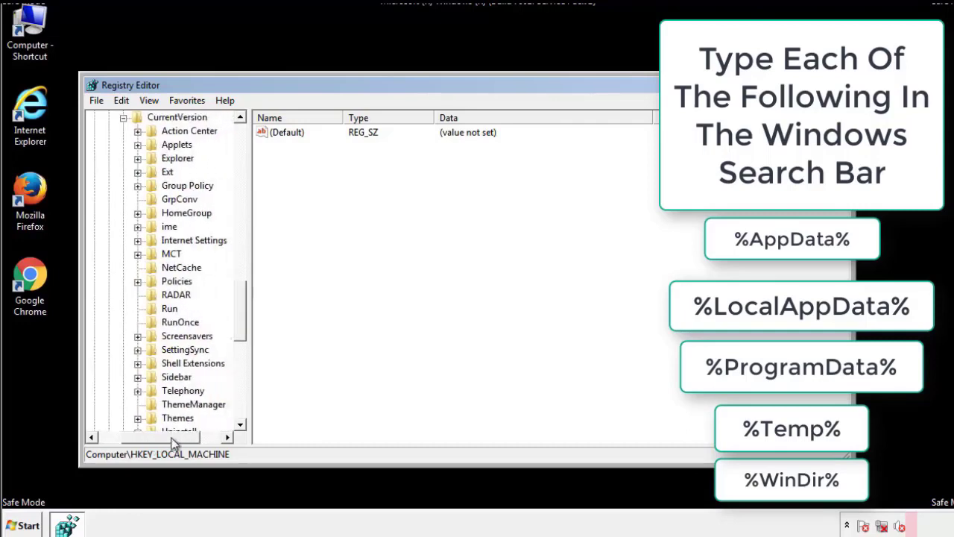
click(169, 308)
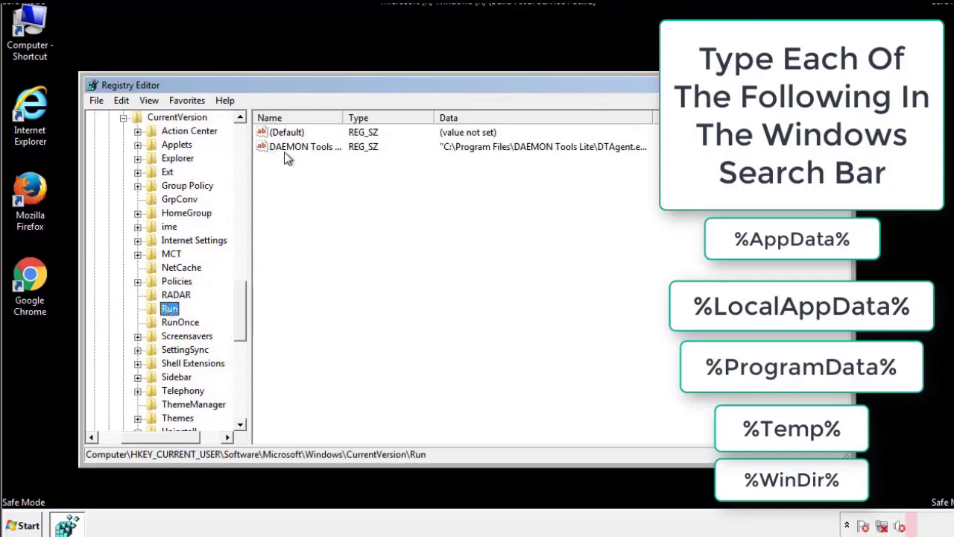
click(382, 169)
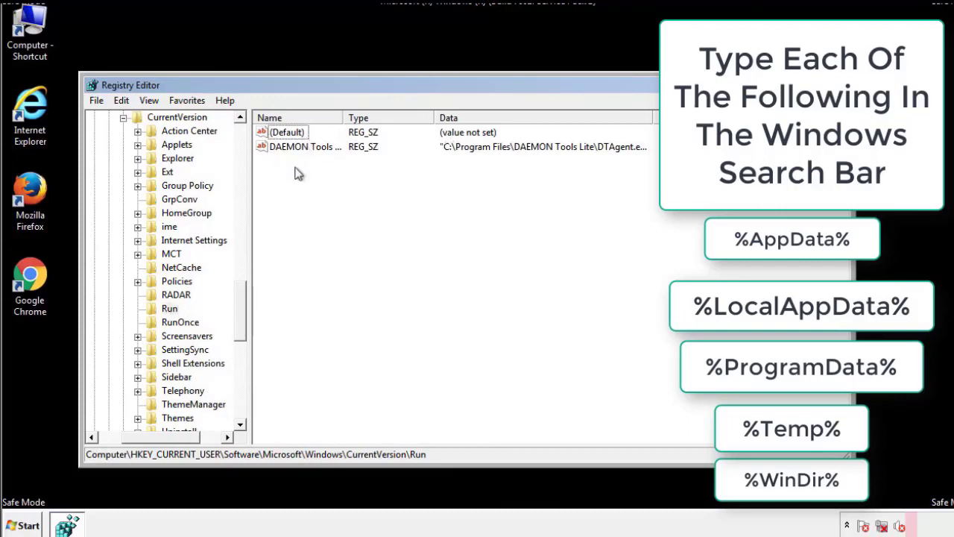
drag(284, 217, 349, 167)
Collapse the Windows key under HKEY_CURRENT_USER\Software\Microsoft in the registry tree
drag(161, 435, 143, 437)
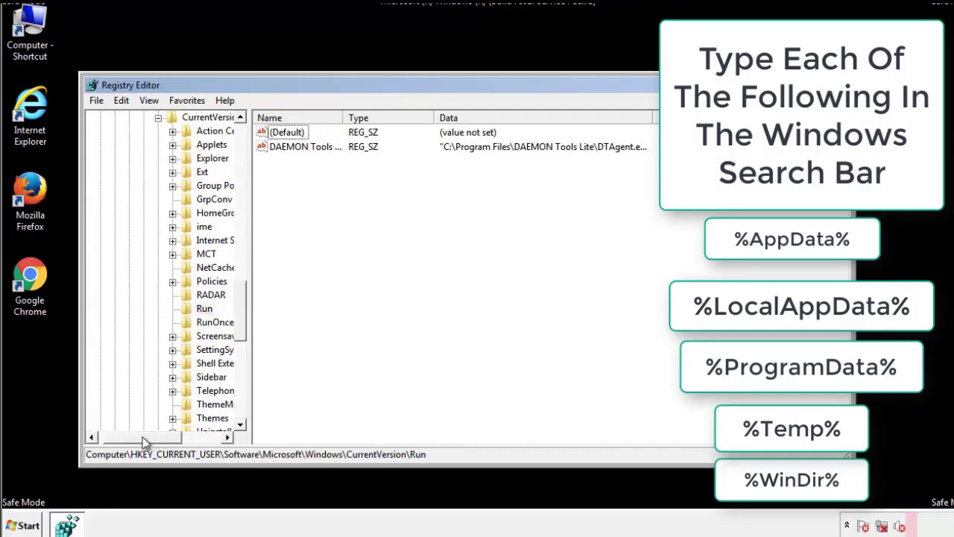
drag(249, 329, 245, 287)
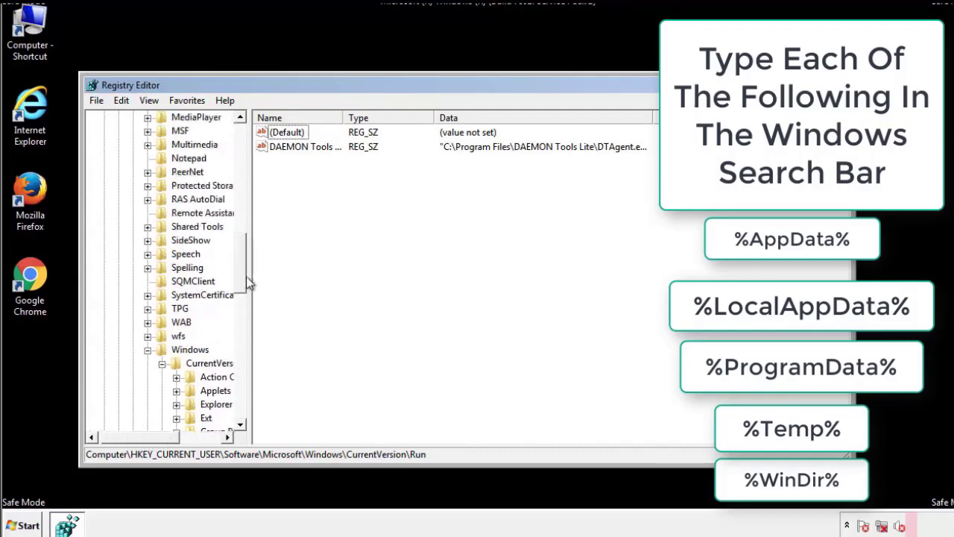
click(148, 351)
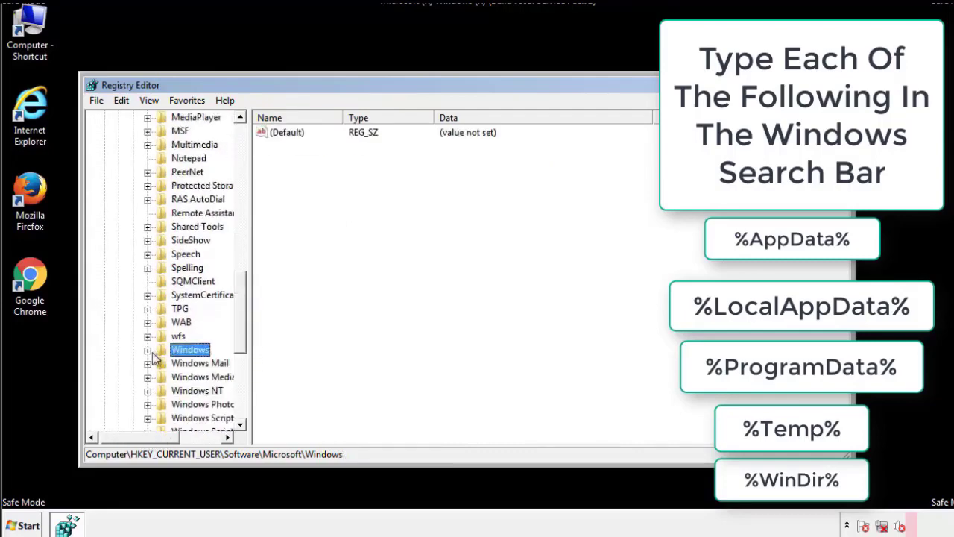
Search the registry's keys, values and data for %temp%
drag(245, 336, 248, 170)
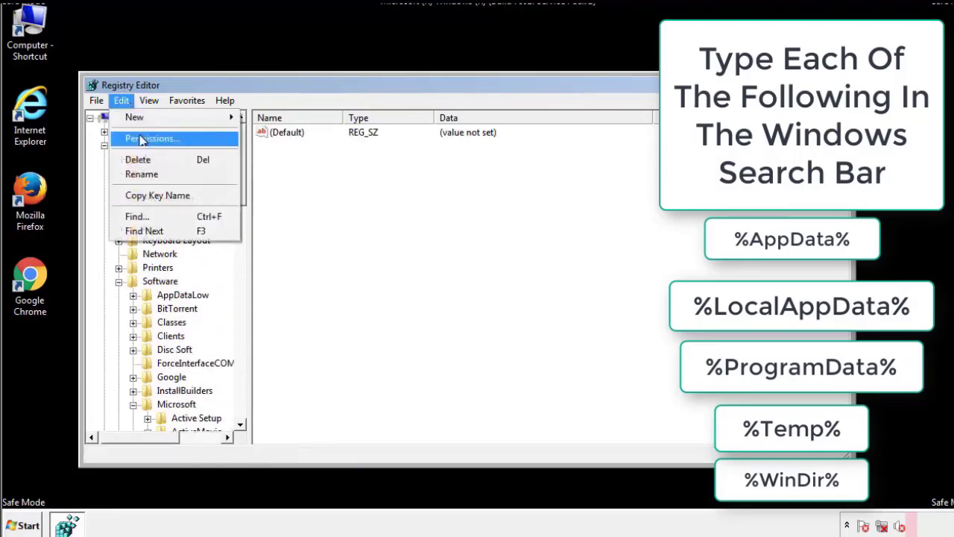
click(137, 217)
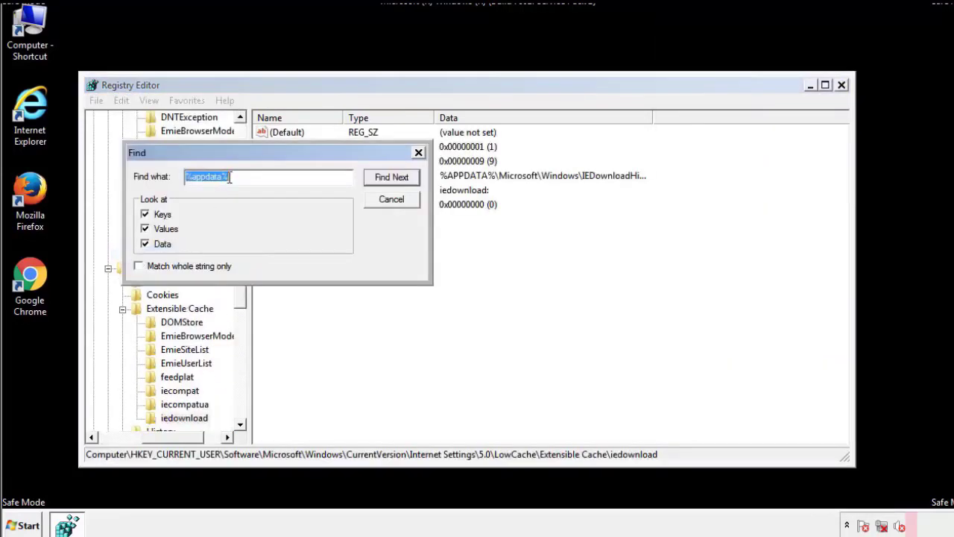
text(%temp%)
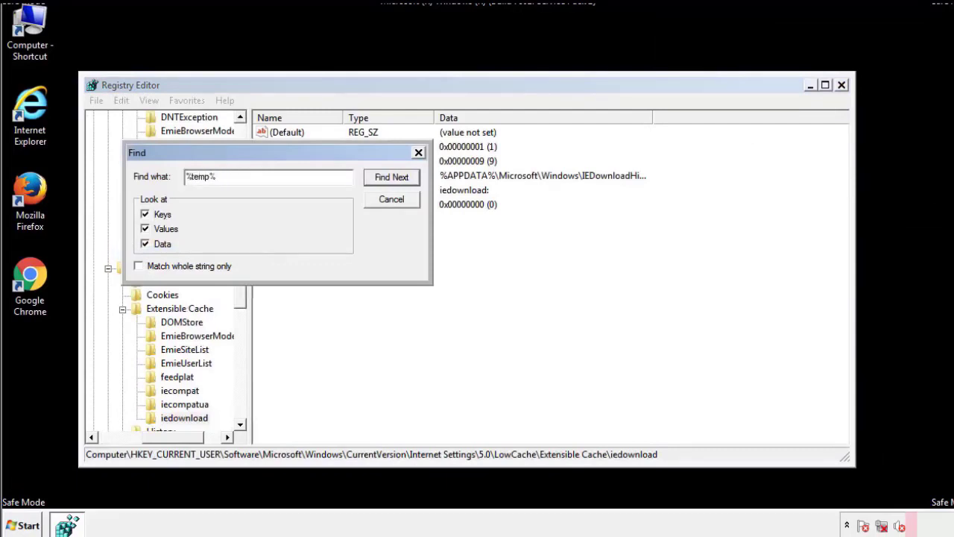
key(Return)
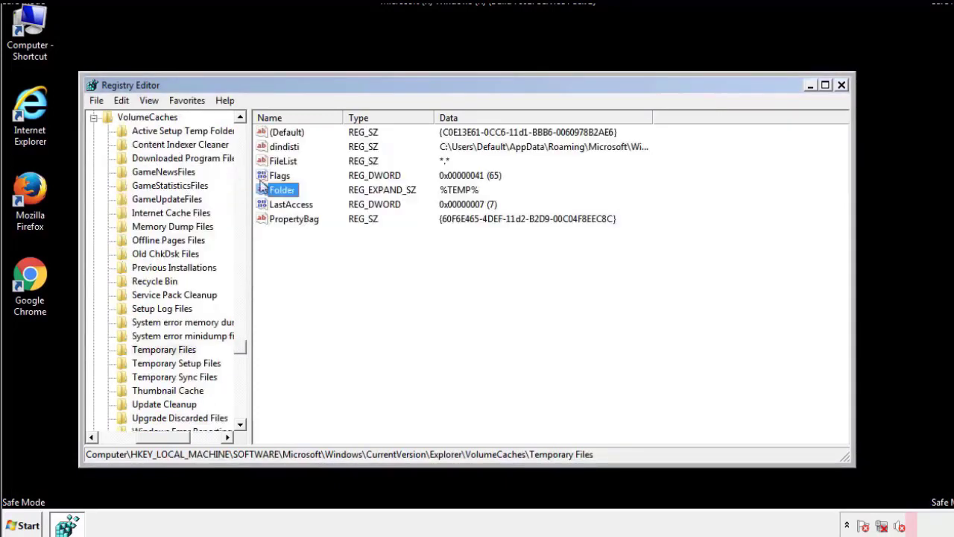
Permanently delete all values in the VolumeCaches\Temporary Files key and close the Registry Editor
click(397, 253)
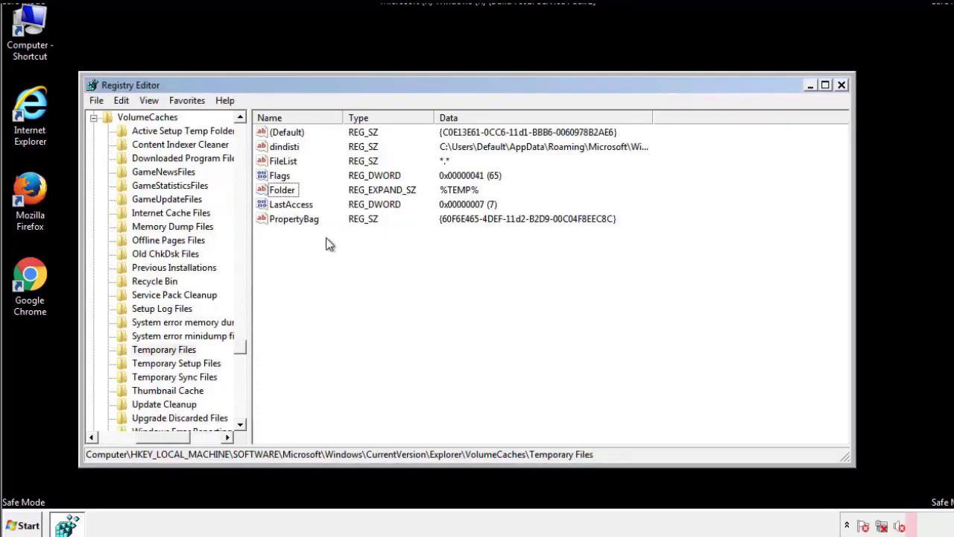
drag(310, 237, 274, 132)
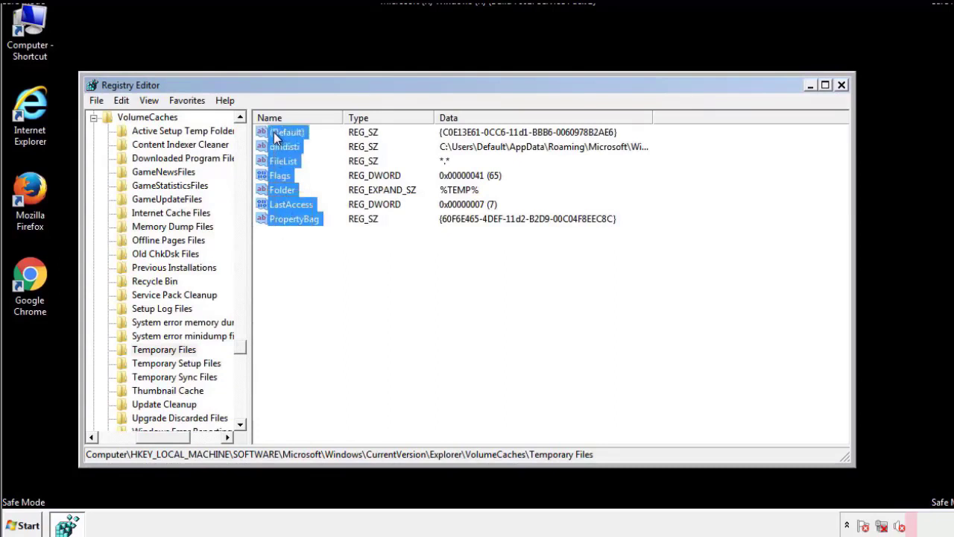
right_click(274, 132)
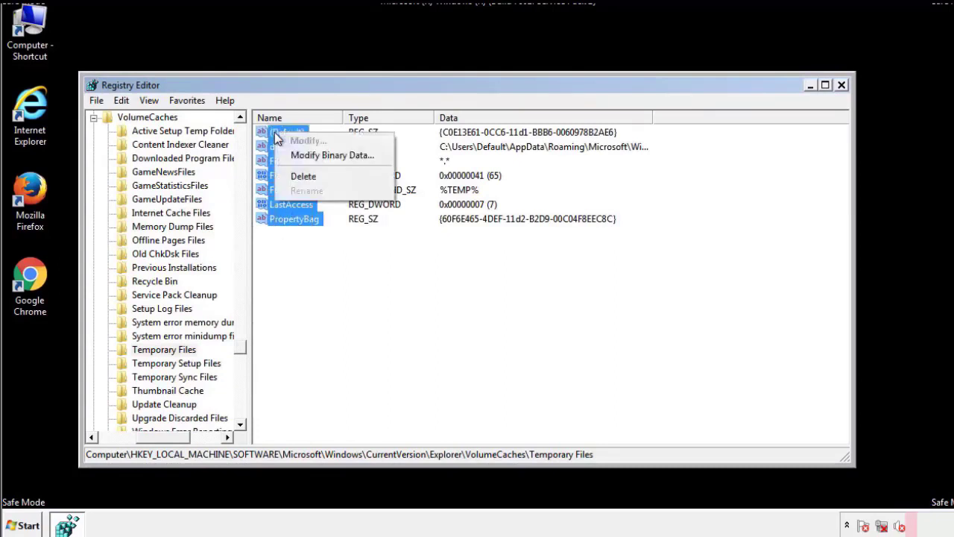
click(299, 176)
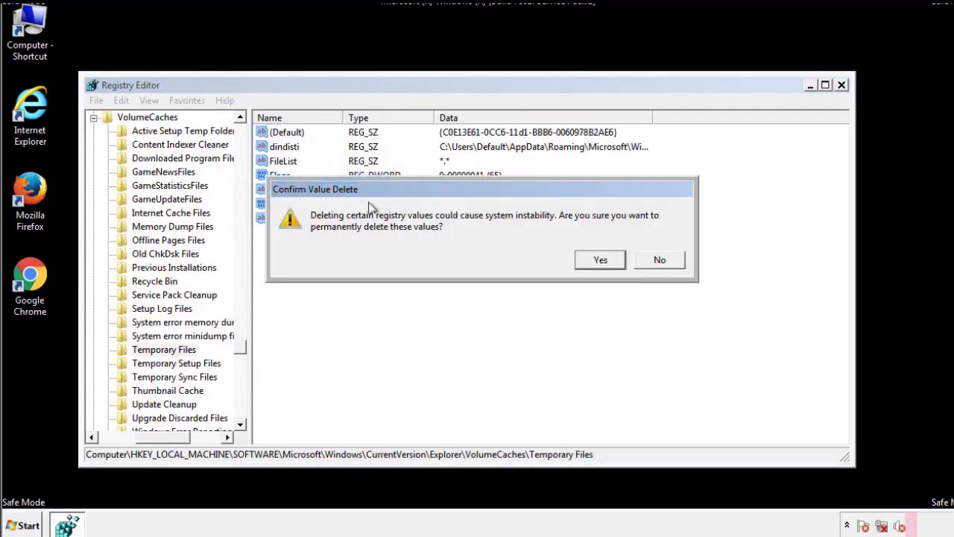
click(621, 264)
click(334, 176)
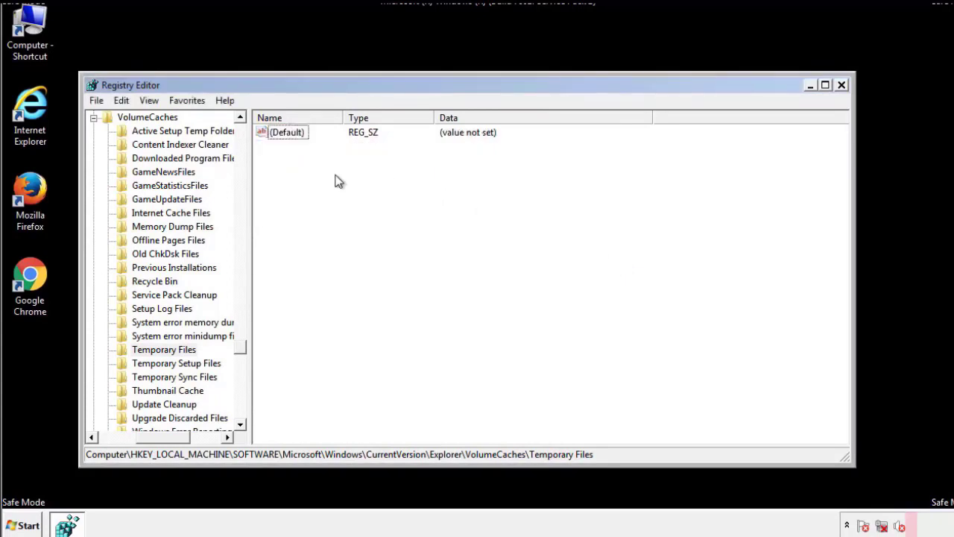
click(841, 84)
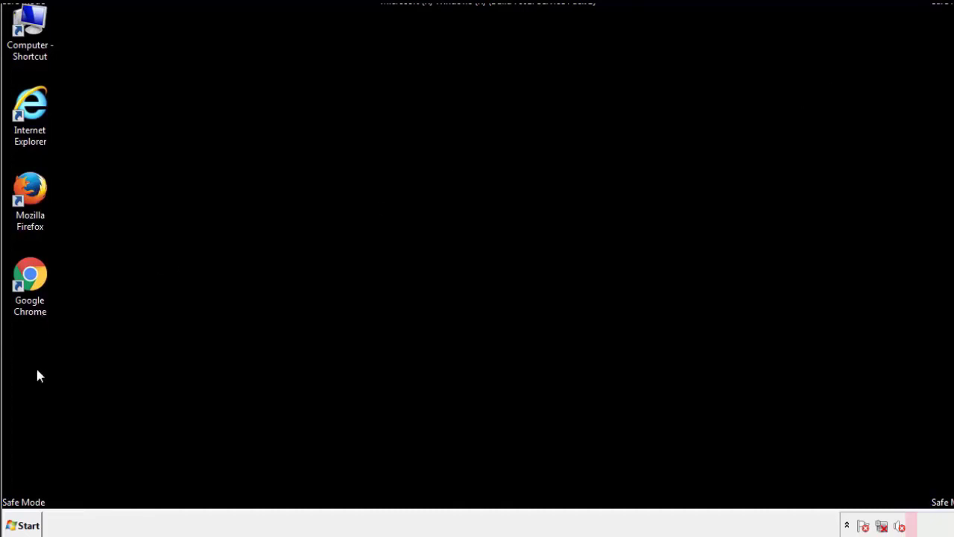
Launch the System Configuration utility by running msconfig
click(17, 526)
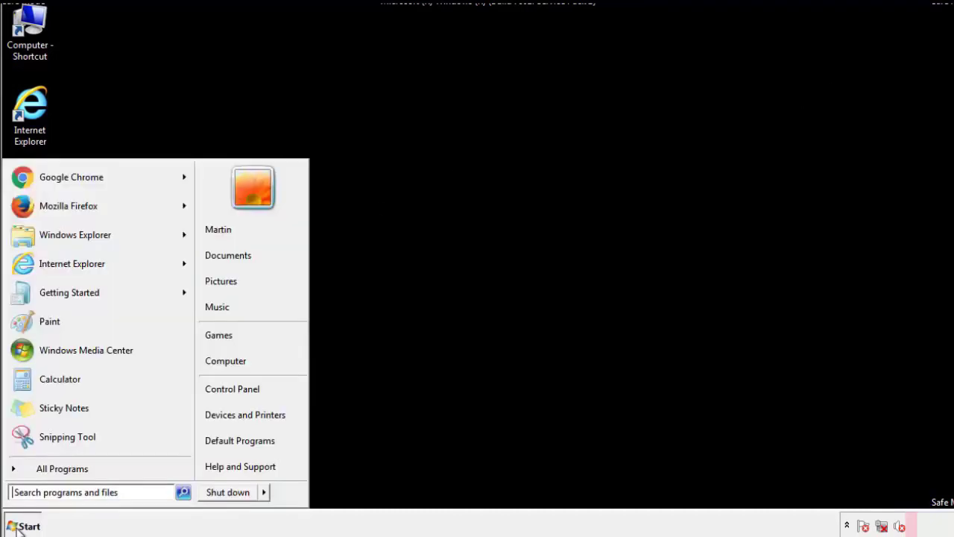
click(51, 492)
text(mscon)
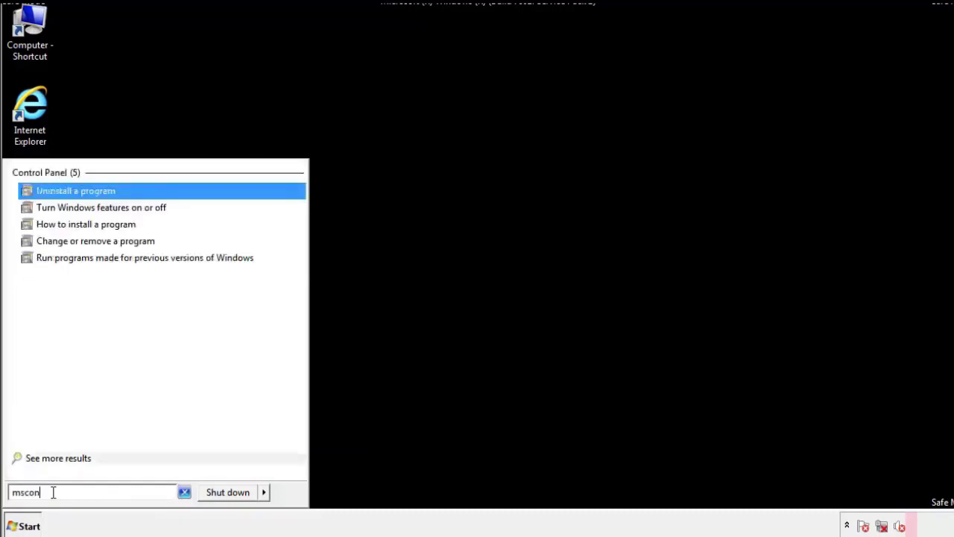
text(fig)
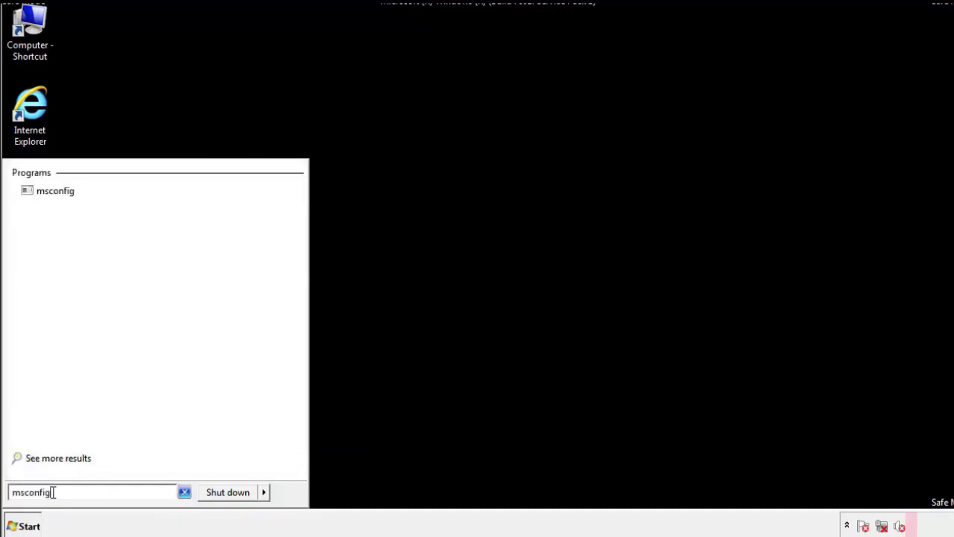
key(Return)
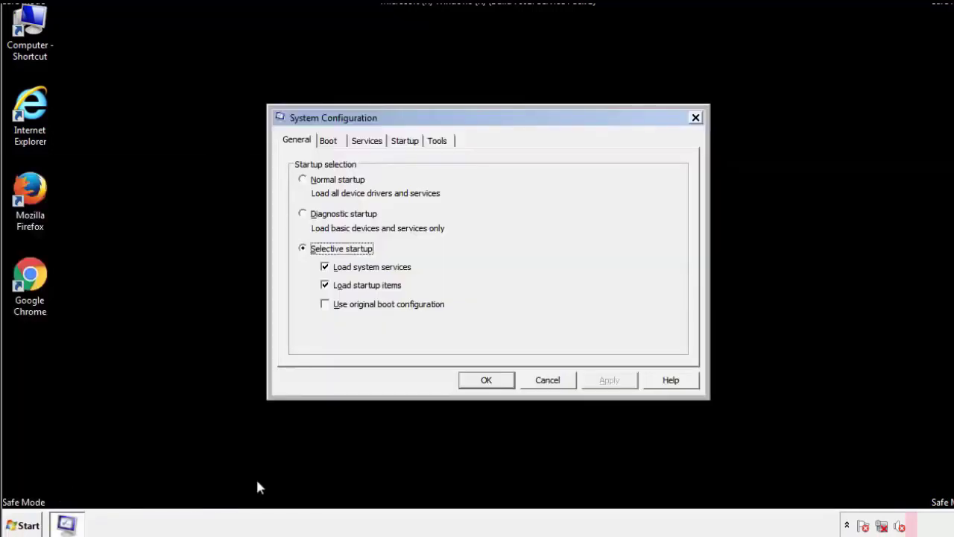
Disable Safe boot in the Windows 7 boot options, apply the change and restart the computer
click(330, 140)
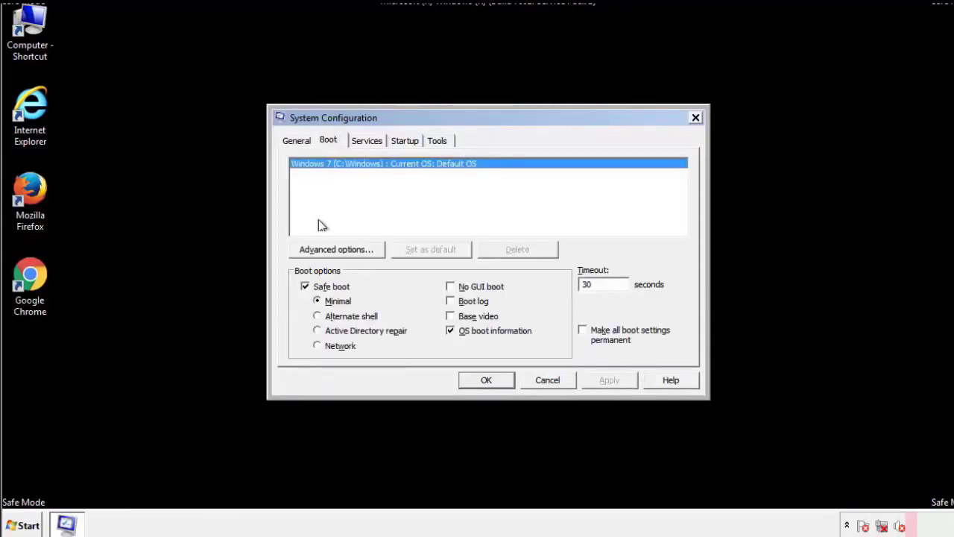
click(308, 289)
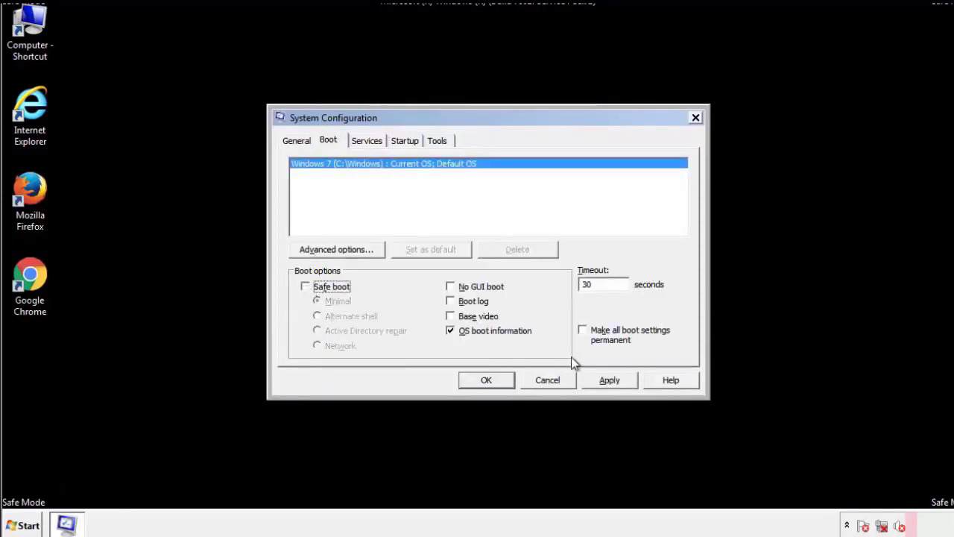
click(611, 379)
click(486, 380)
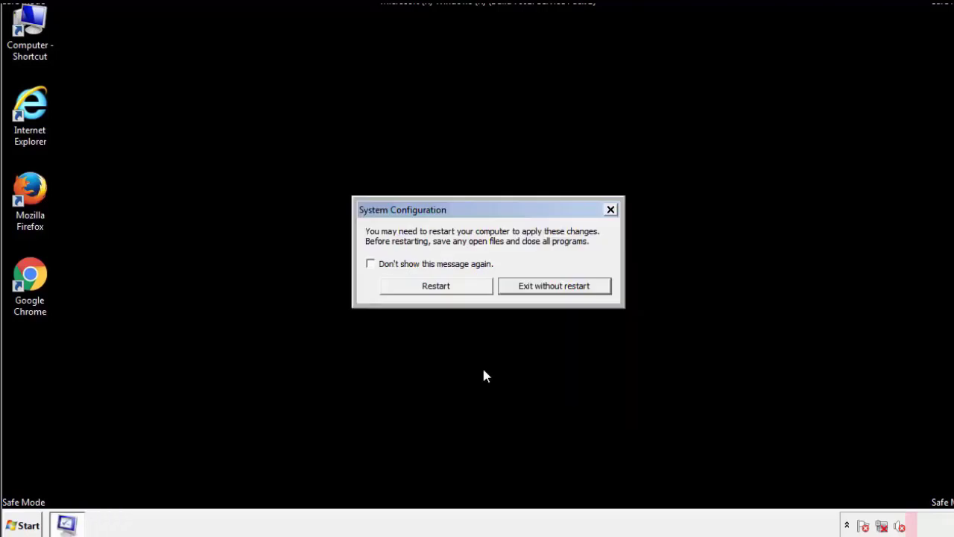
click(450, 289)
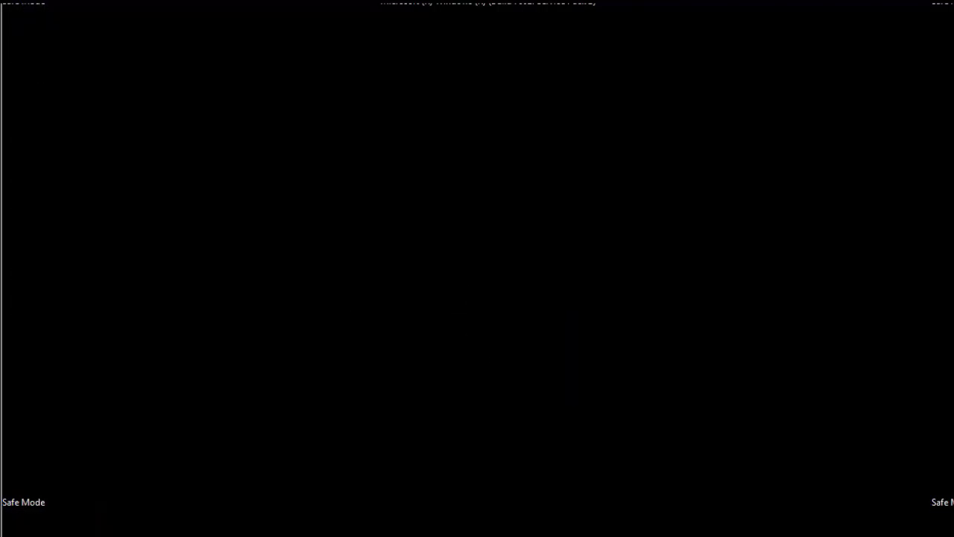